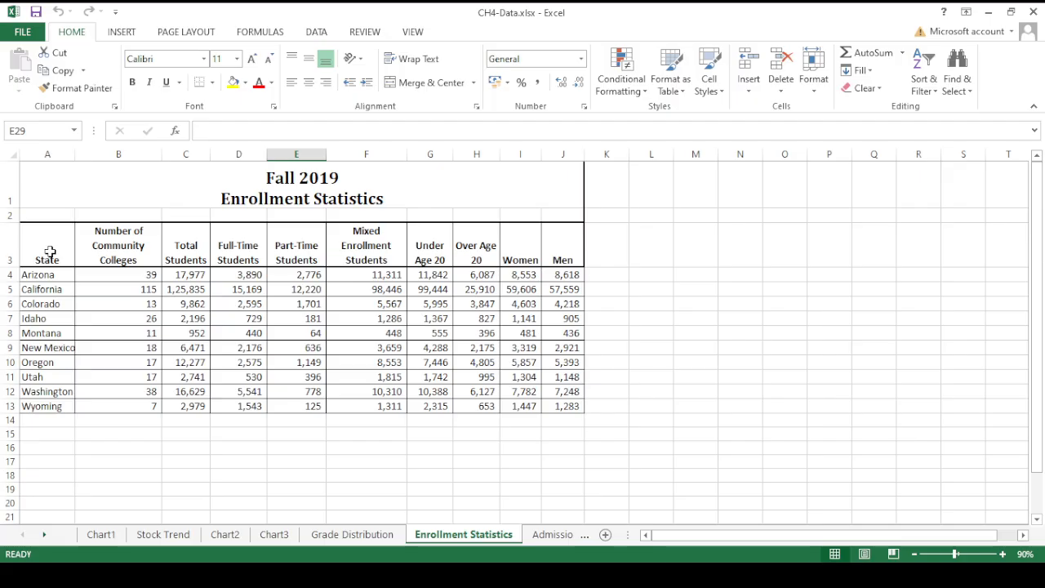
Step: Insert a clustered bar chart of the Women enrollment by State and place it beside the table
{"action": "left_click_drag", "start_coordinate": [50, 252], "coordinate": [52, 404]}
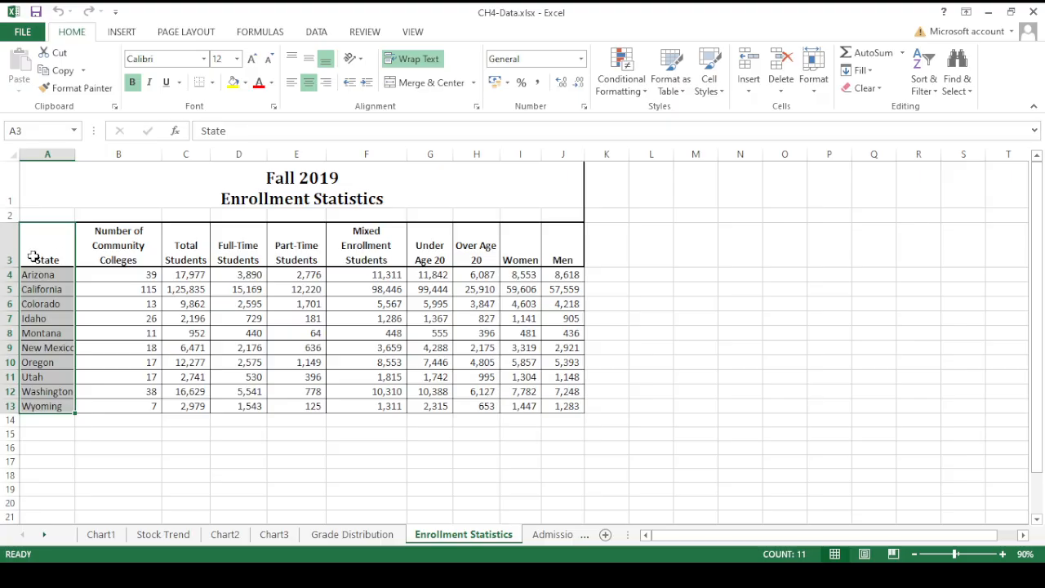
{"action": "left_click", "coordinate": [522, 256]}
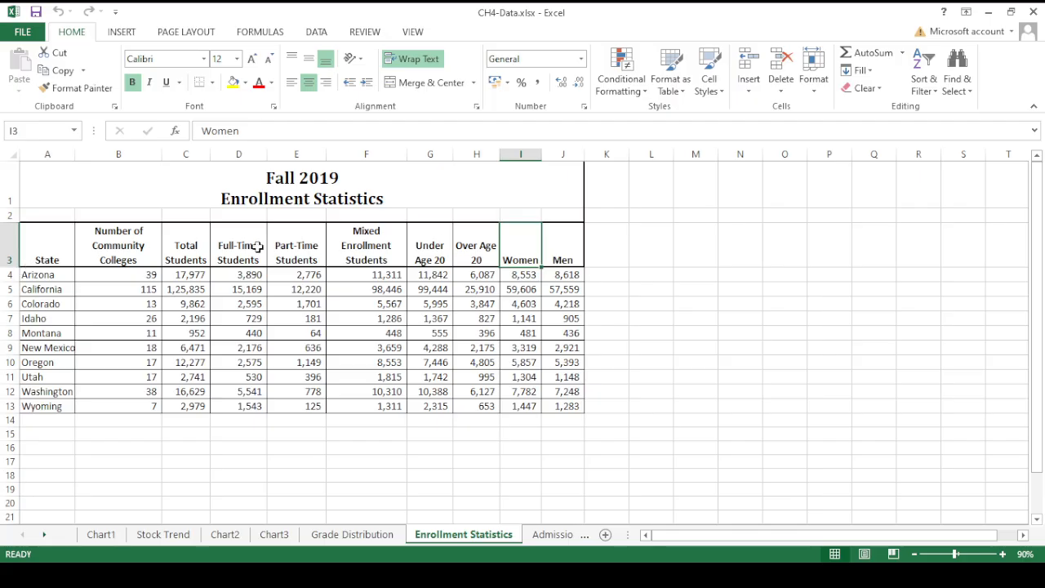
{"action": "left_click_drag", "start_coordinate": [40, 248], "coordinate": [44, 406]}
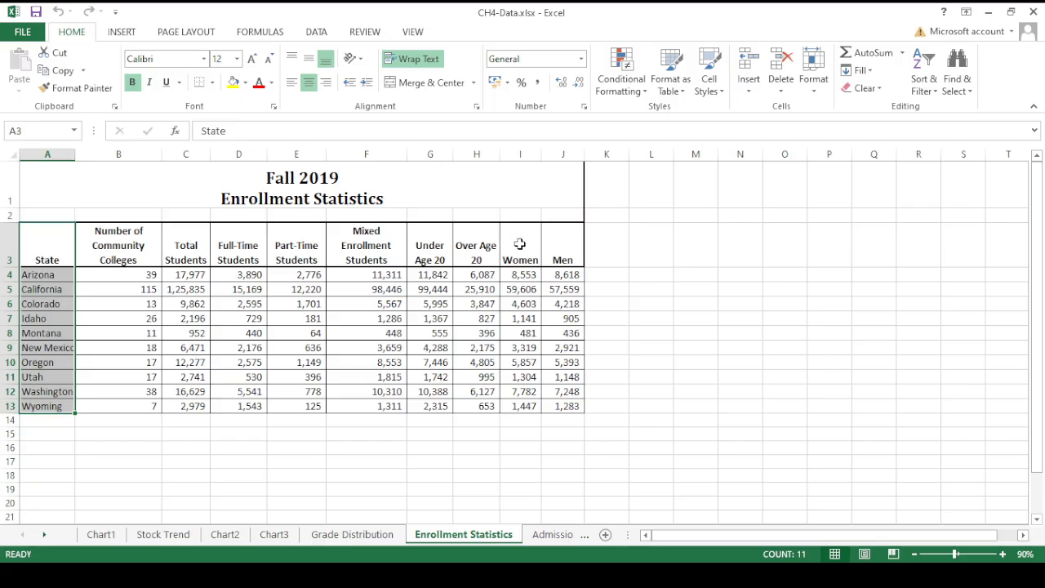
{"action": "left_click_drag", "start_coordinate": [519, 244], "coordinate": [532, 402]}
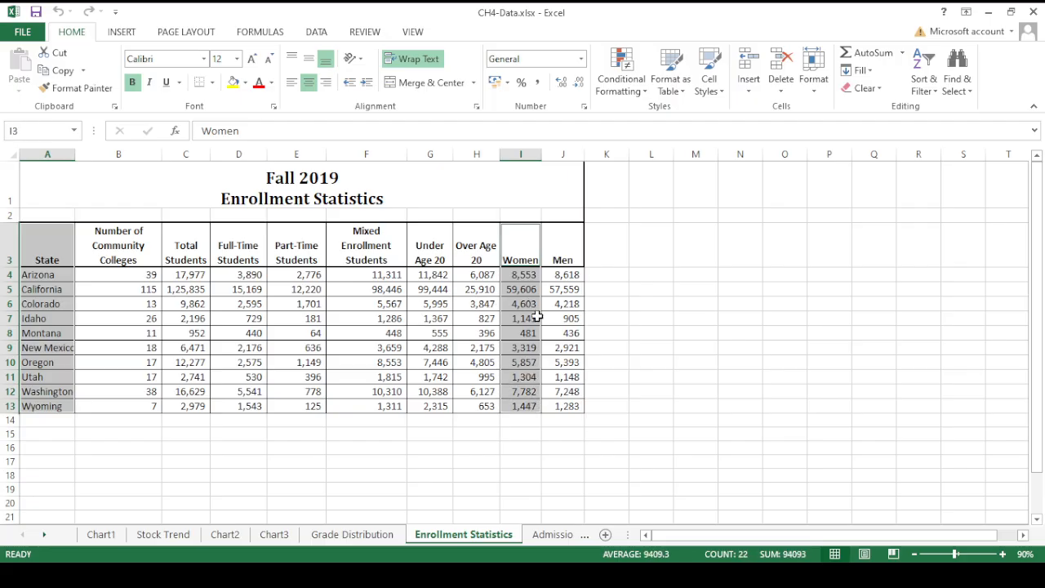
{"action": "left_click", "coordinate": [121, 34]}
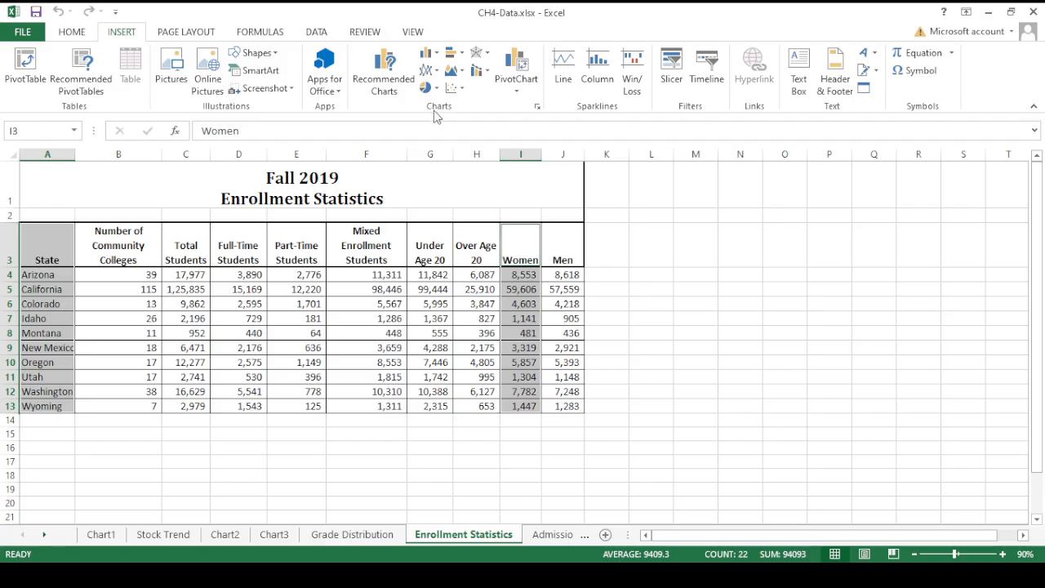
{"action": "left_click", "coordinate": [462, 58]}
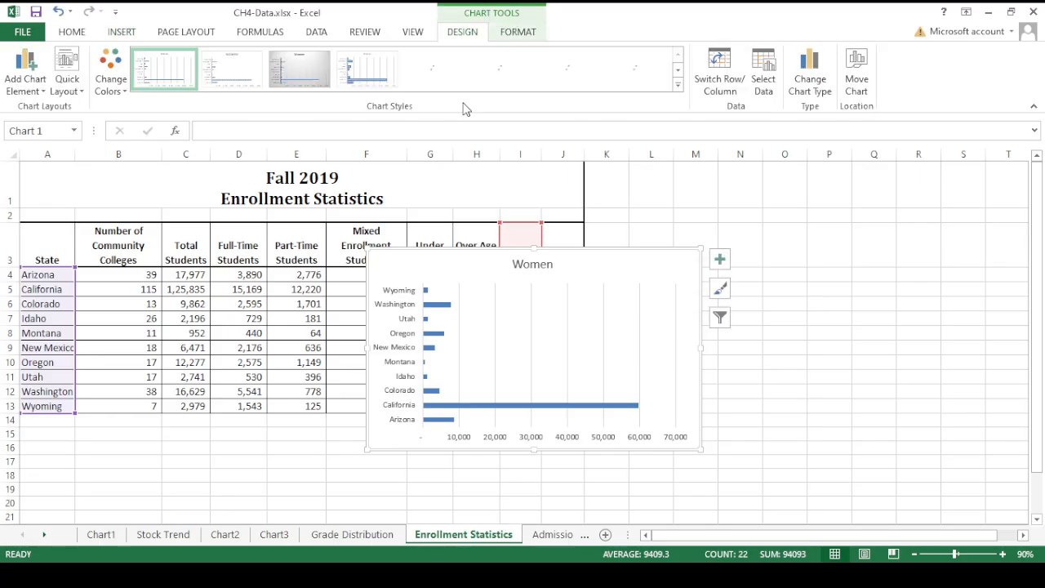
{"action": "left_click_drag", "start_coordinate": [462, 263], "coordinate": [700, 220]}
{"action": "left_click", "coordinate": [710, 183]}
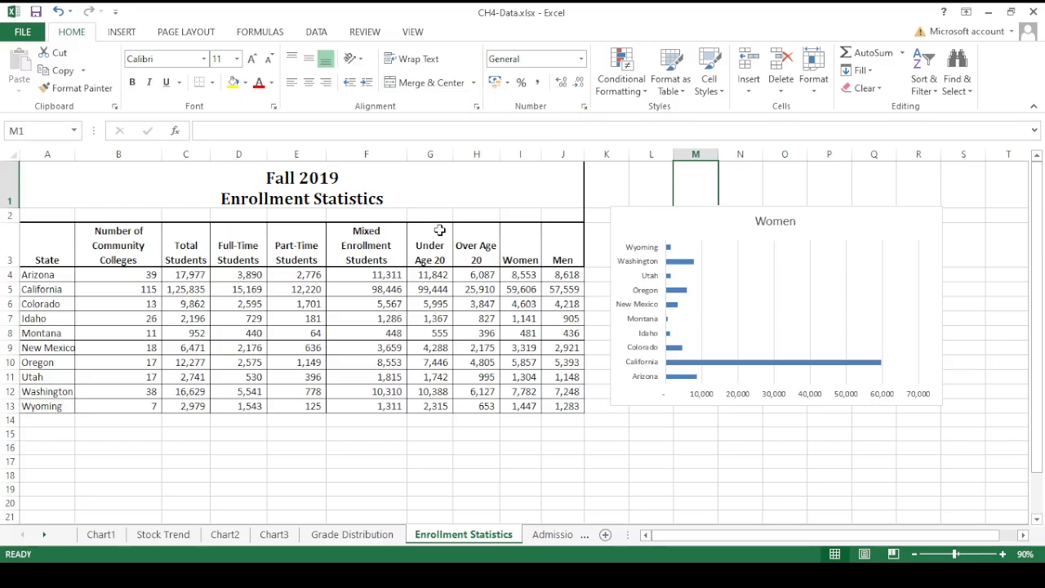
Step: Insert a clustered column chart from the same State and Women columns, including their headers
{"action": "left_click_drag", "start_coordinate": [47, 258], "coordinate": [70, 402]}
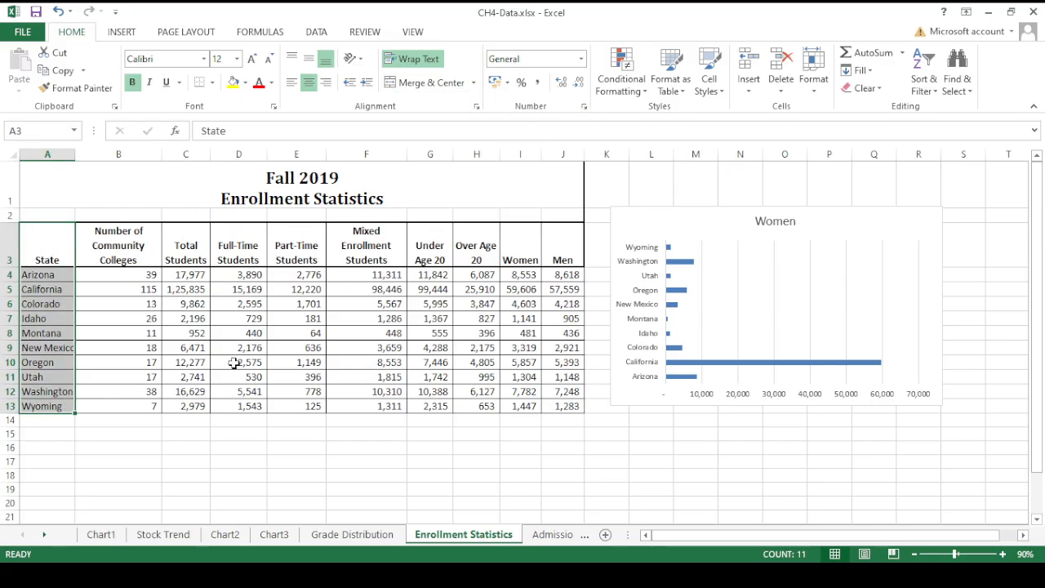
{"action": "left_click_drag", "start_coordinate": [531, 243], "coordinate": [531, 407]}
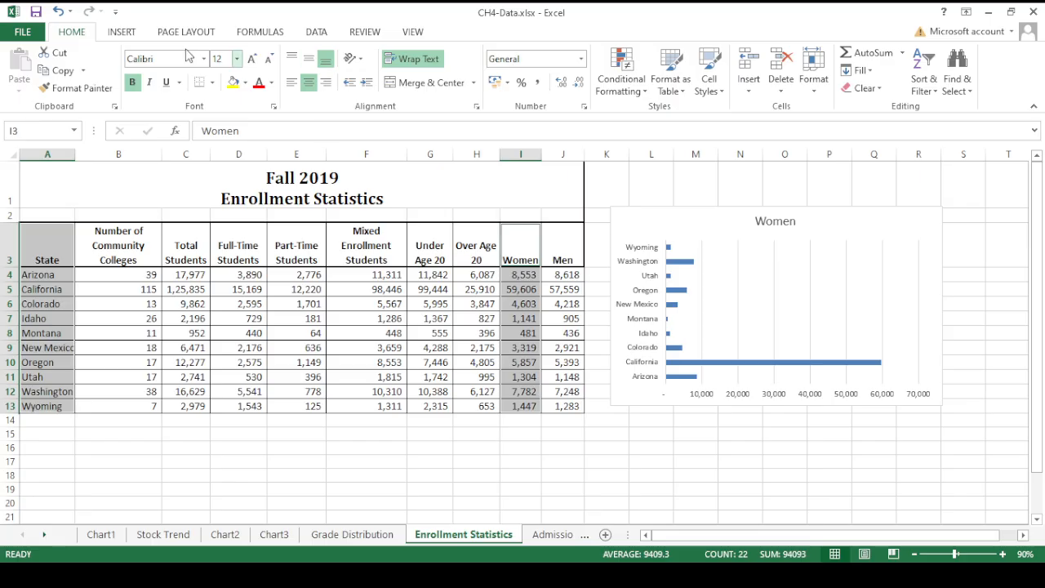
{"action": "left_click", "coordinate": [119, 33]}
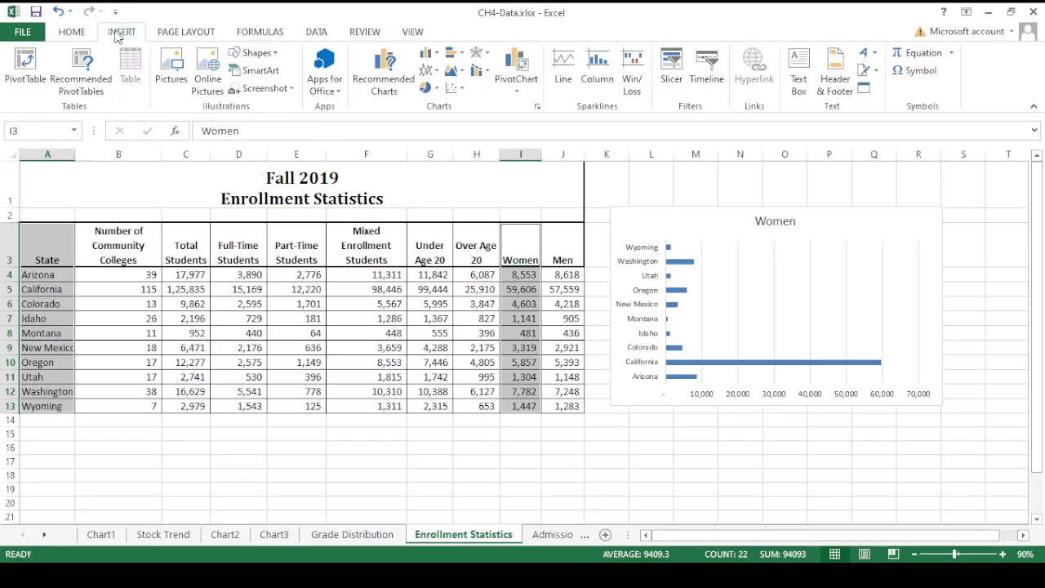
{"action": "left_click", "coordinate": [437, 56]}
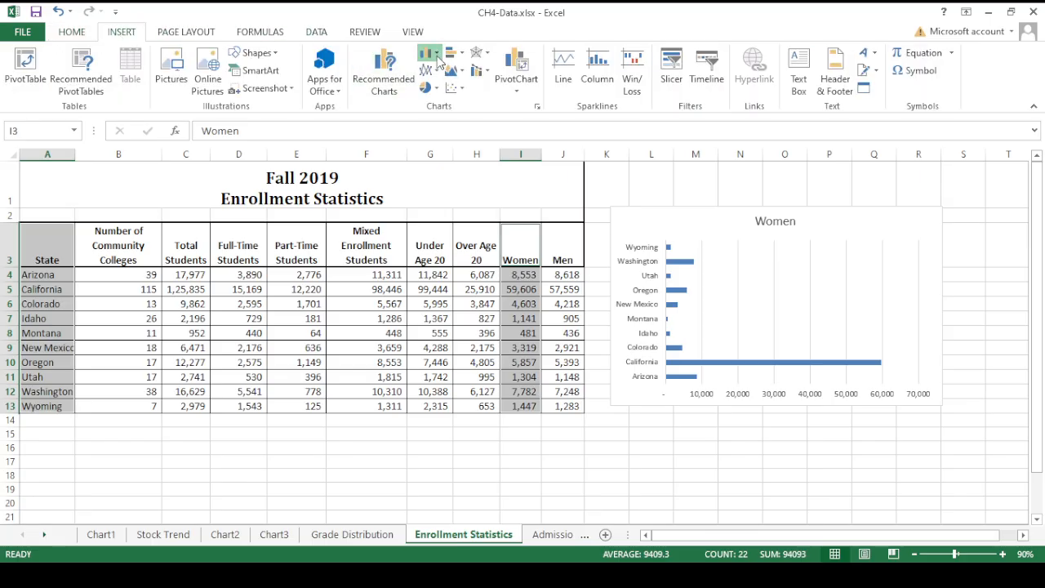
{"action": "left_click", "coordinate": [441, 101]}
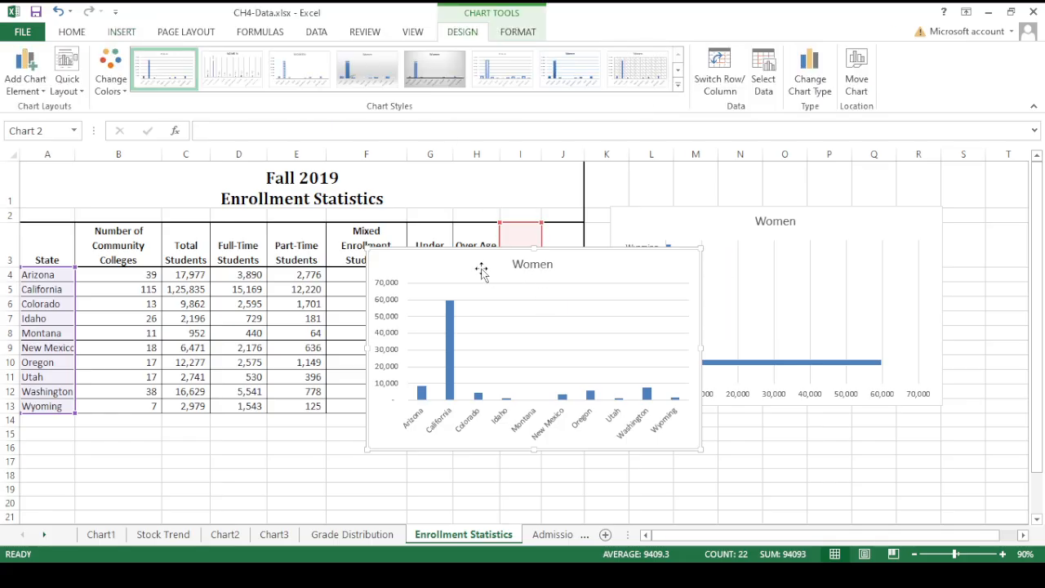
Step: Move the column chart directly below the bar chart, beside the enrollment table, and compare the two charts
{"action": "left_click_drag", "start_coordinate": [483, 273], "coordinate": [666, 442]}
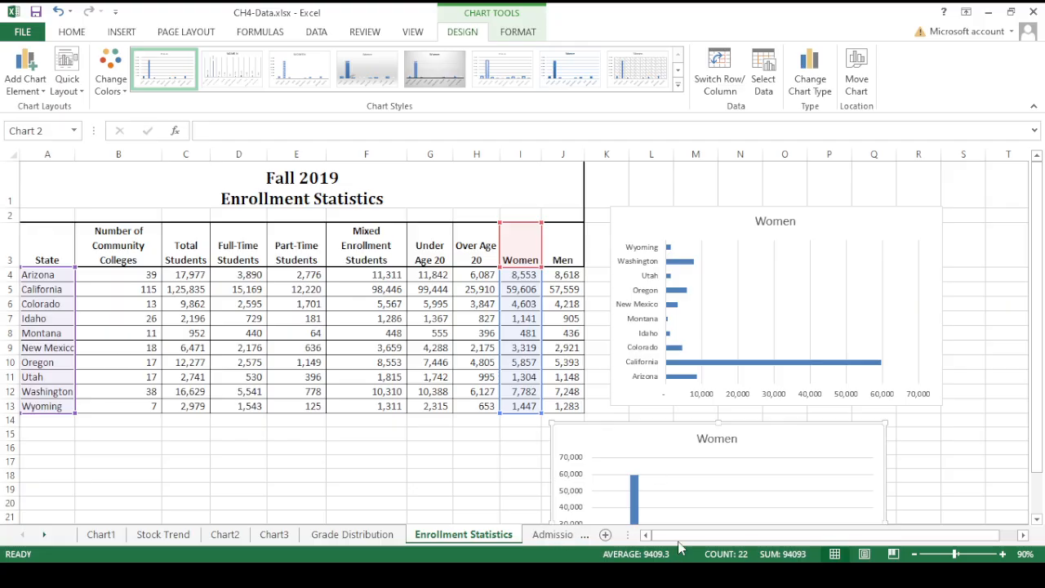
{"action": "left_click_drag", "start_coordinate": [700, 534], "coordinate": [765, 532]}
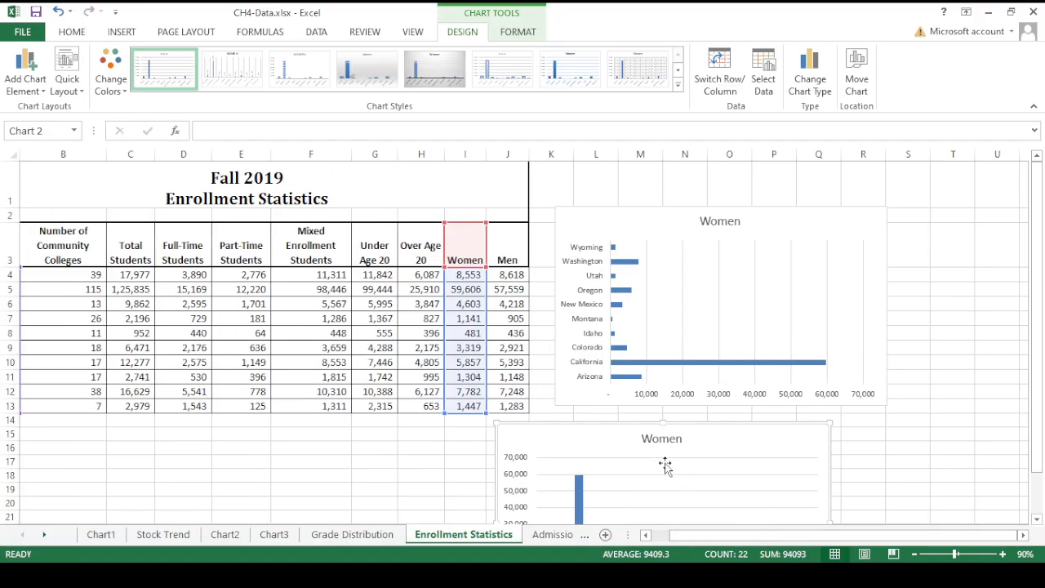
{"action": "left_click_drag", "start_coordinate": [618, 441], "coordinate": [963, 412]}
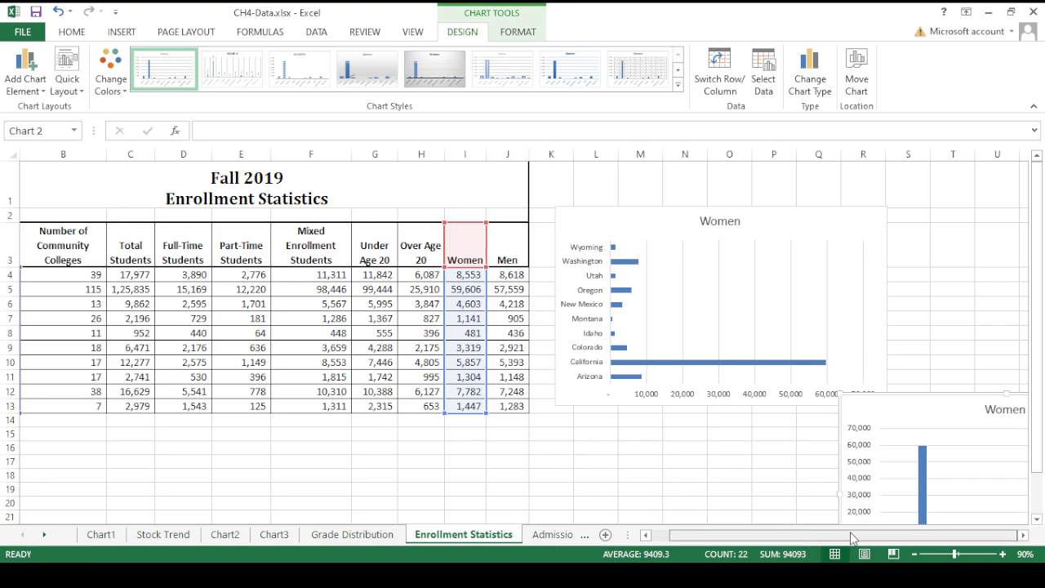
{"action": "left_click_drag", "start_coordinate": [879, 411], "coordinate": [574, 420]}
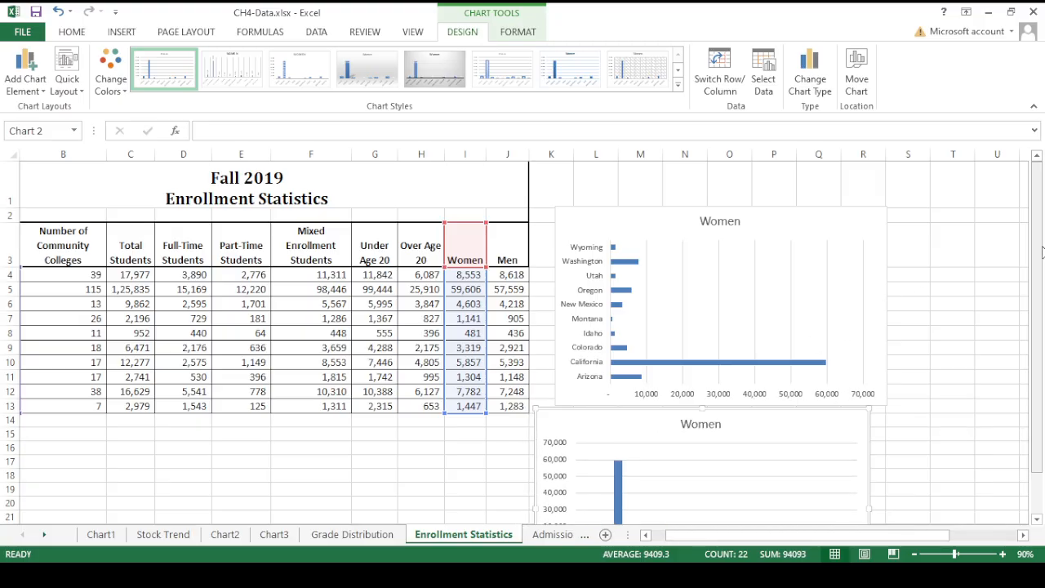
{"action": "left_click_drag", "start_coordinate": [1041, 253], "coordinate": [1039, 292]}
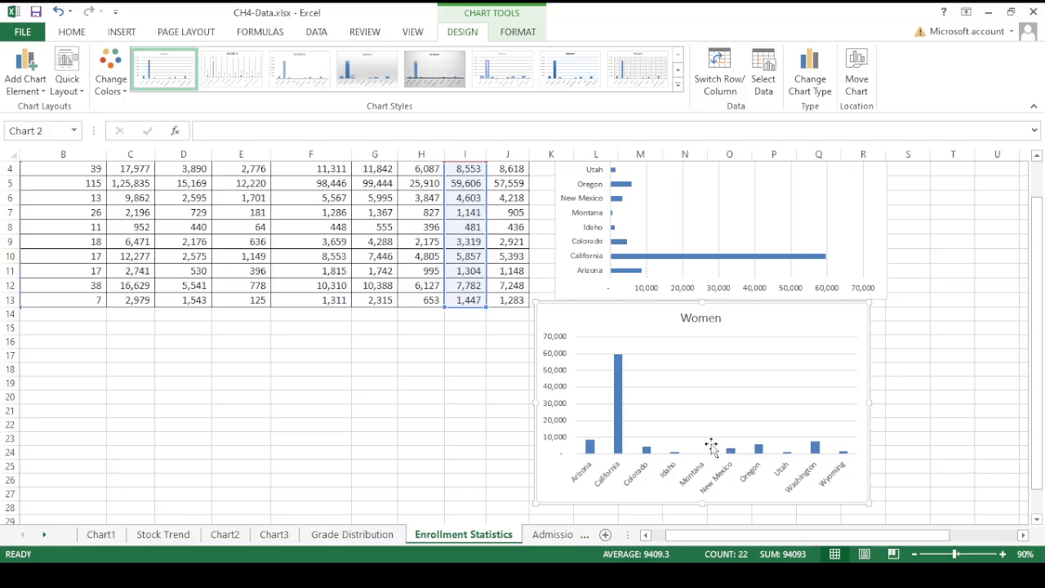
{"action": "left_click", "coordinate": [648, 226]}
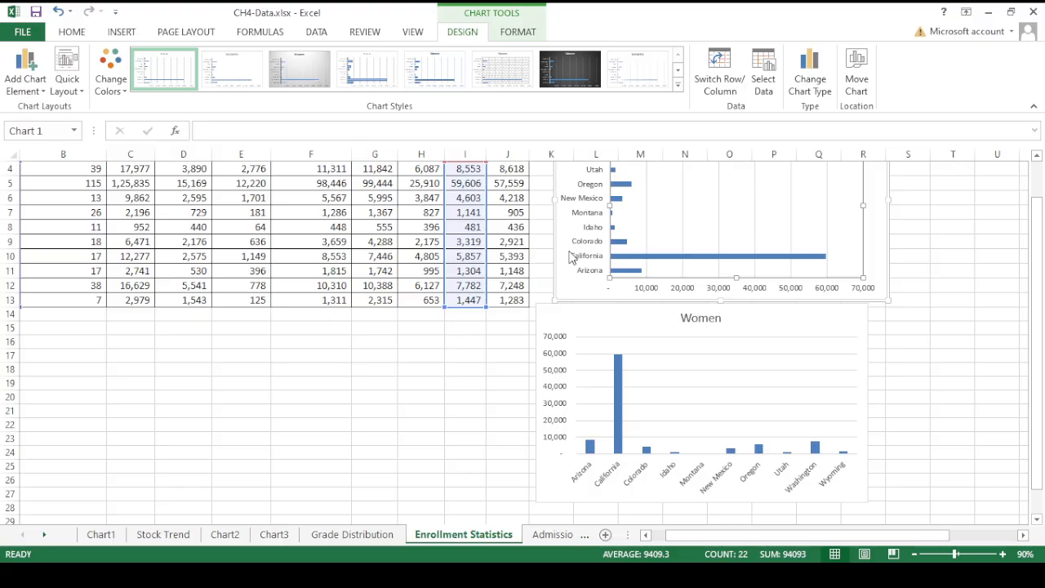
{"action": "left_click", "coordinate": [591, 325]}
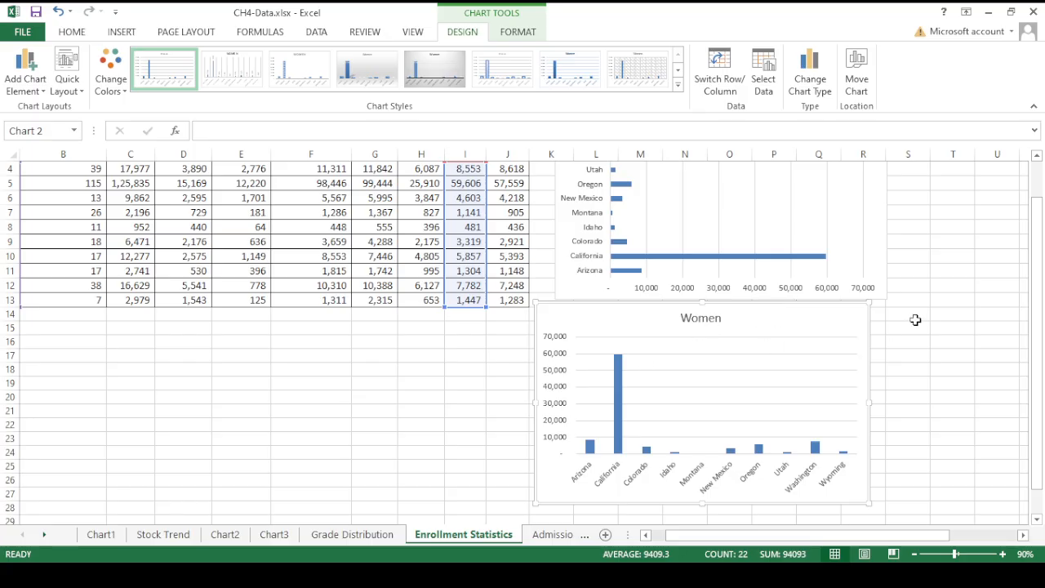
{"action": "scroll", "coordinate": [1036, 312], "scroll_direction": "up", "scroll_amount": 1}
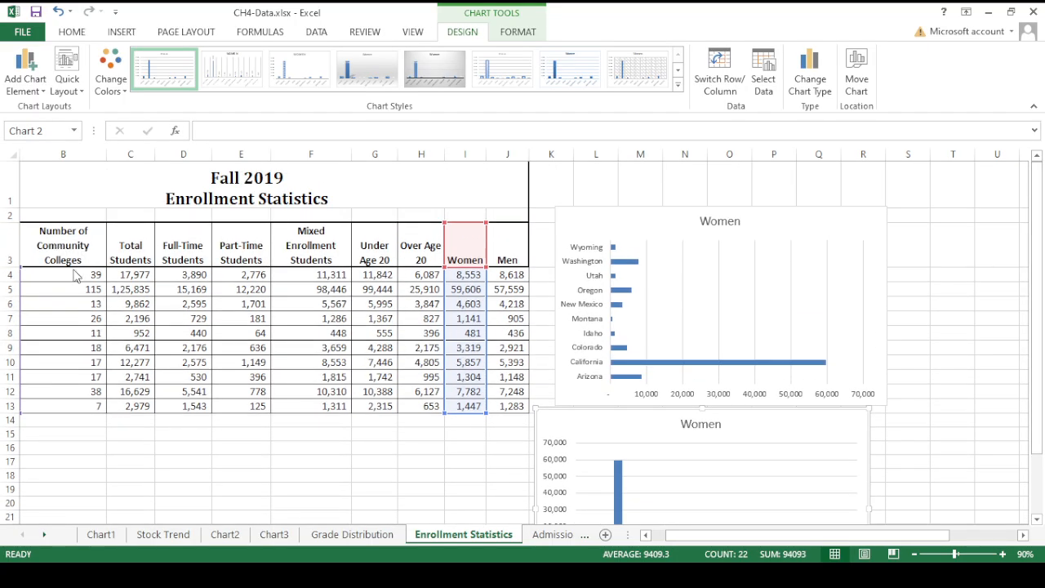
{"action": "left_click_drag", "start_coordinate": [734, 536], "coordinate": [701, 543]}
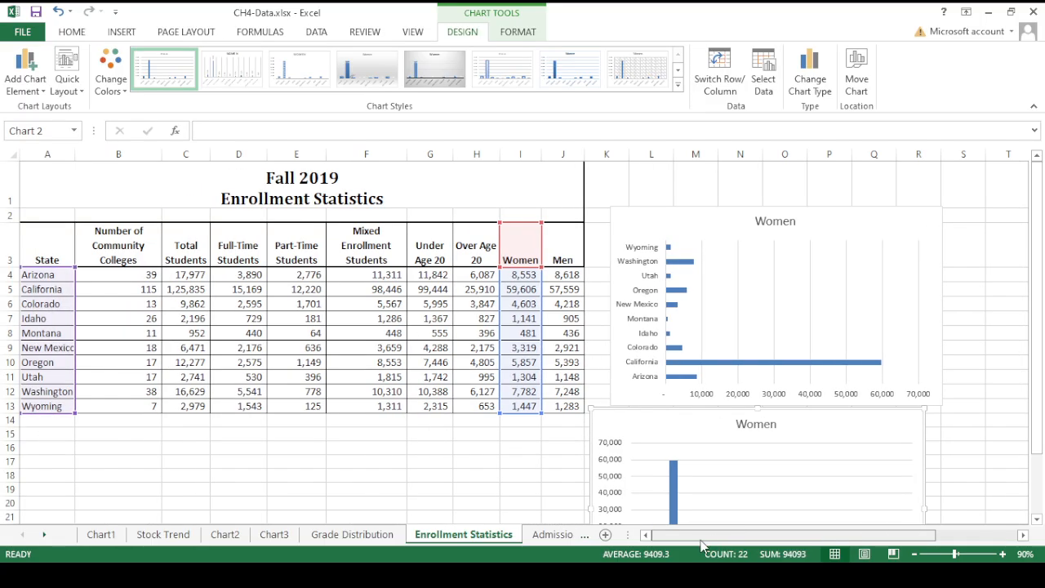
{"action": "left_click", "coordinate": [51, 241]}
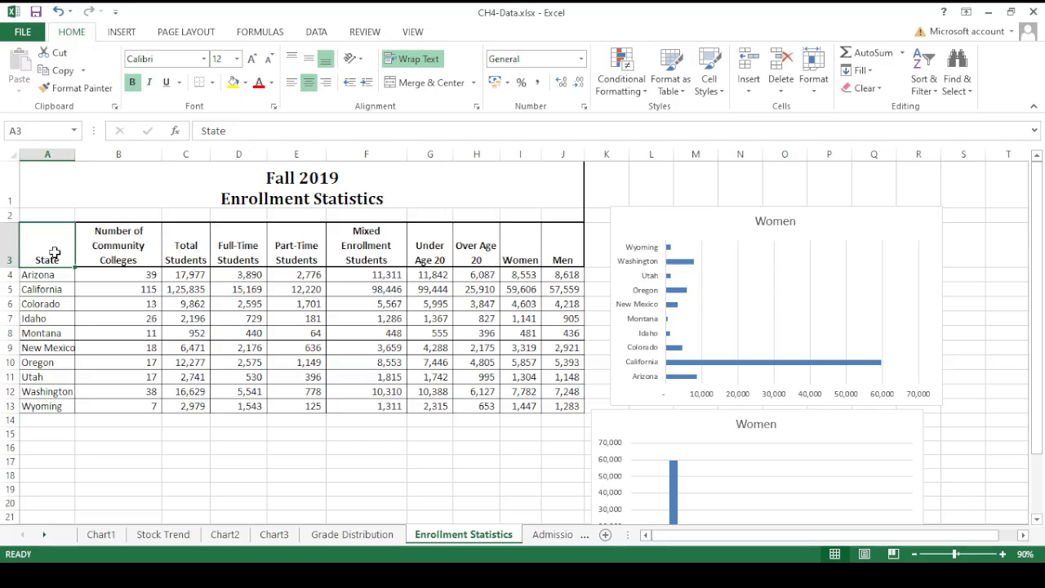
{"action": "left_click_drag", "start_coordinate": [53, 253], "coordinate": [50, 319]}
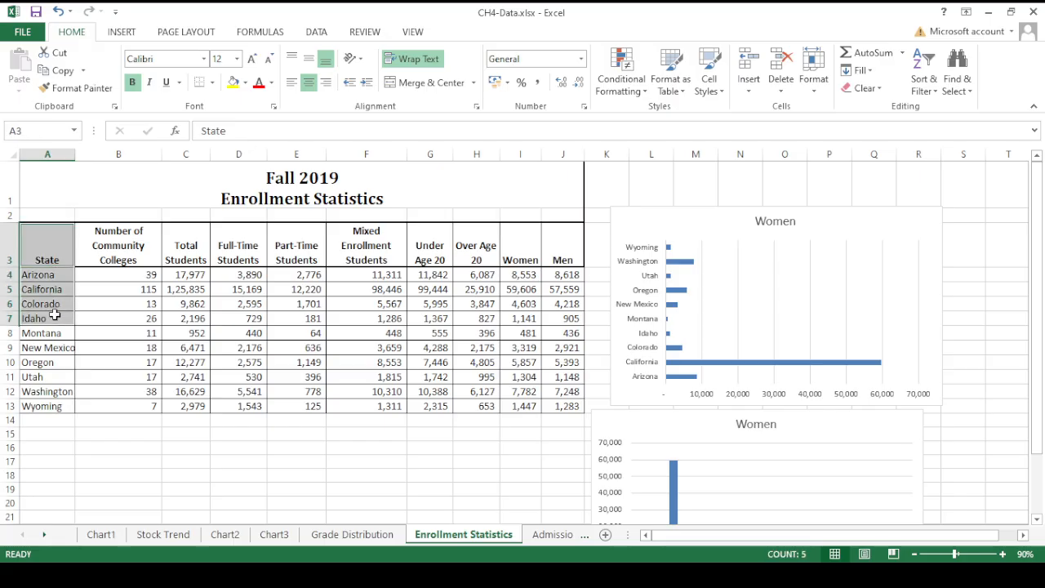
{"action": "double_click", "coordinate": [56, 258]}
{"action": "left_click_drag", "start_coordinate": [56, 258], "coordinate": [60, 261]}
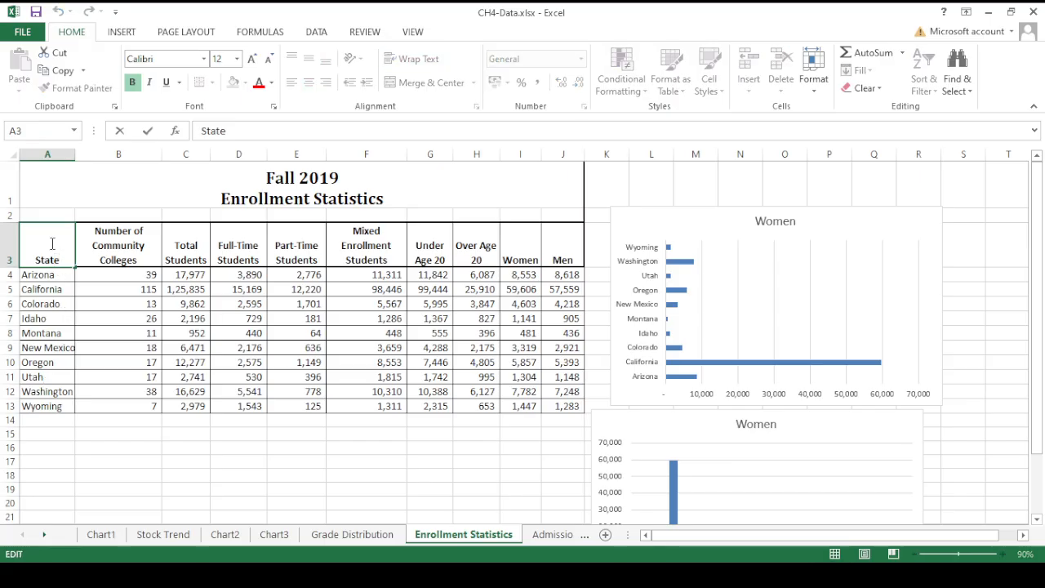
{"action": "left_click", "coordinate": [54, 176]}
Step: Insert a clustered bar chart of Women and Men enrollment by State and move it to a new chart sheet
{"action": "left_click_drag", "start_coordinate": [41, 248], "coordinate": [51, 405]}
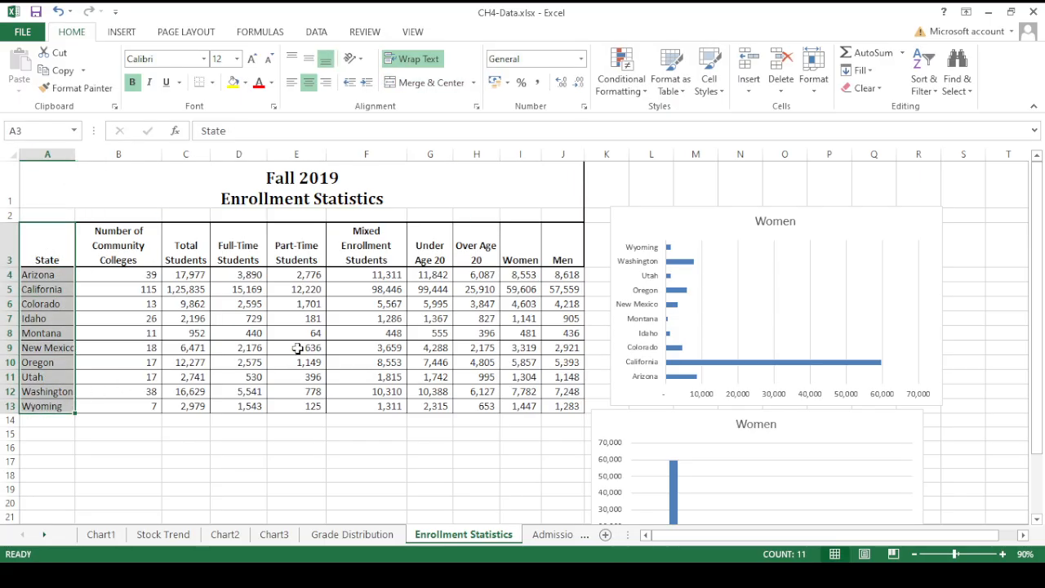
{"action": "left_click_drag", "start_coordinate": [513, 261], "coordinate": [518, 406]}
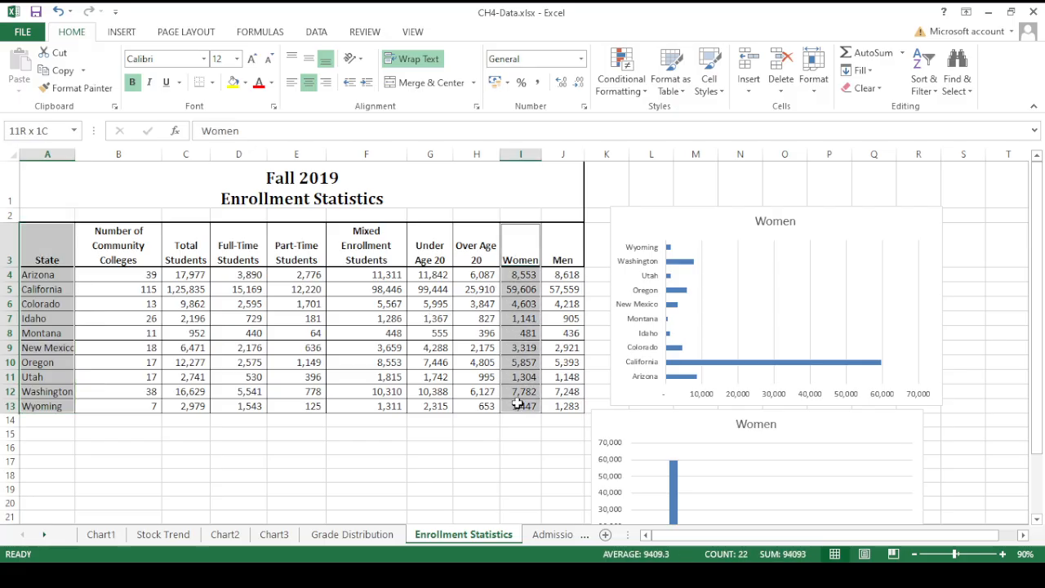
{"action": "left_click_drag", "start_coordinate": [557, 249], "coordinate": [558, 406]}
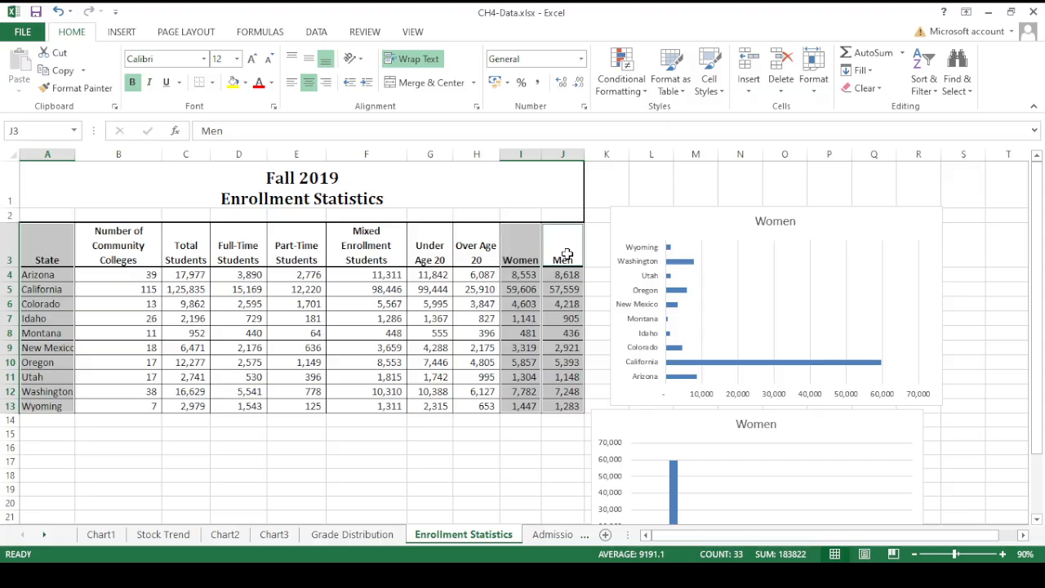
{"action": "left_click", "coordinate": [134, 38]}
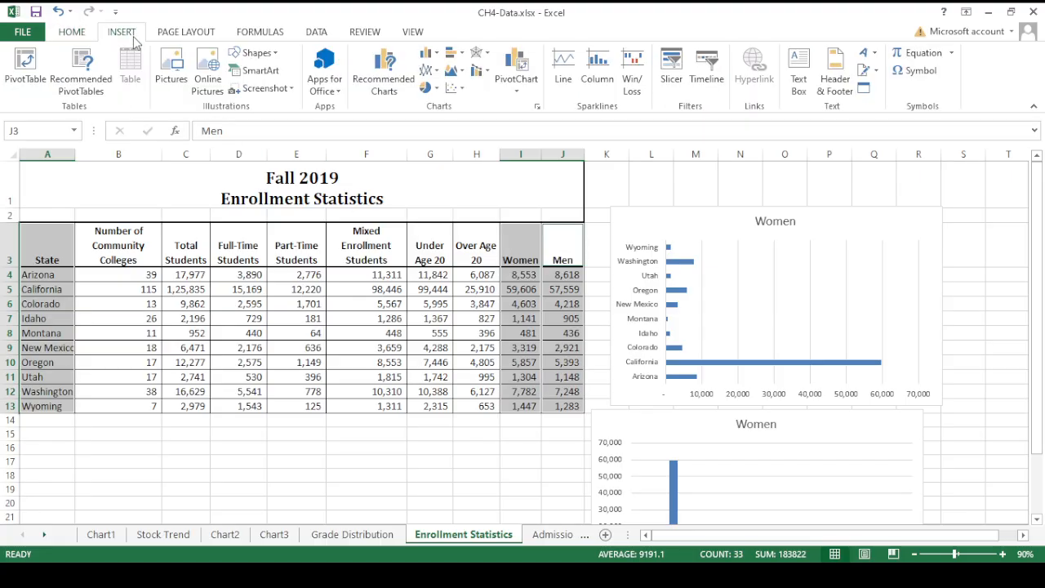
{"action": "left_click", "coordinate": [450, 52]}
{"action": "left_click", "coordinate": [460, 106]}
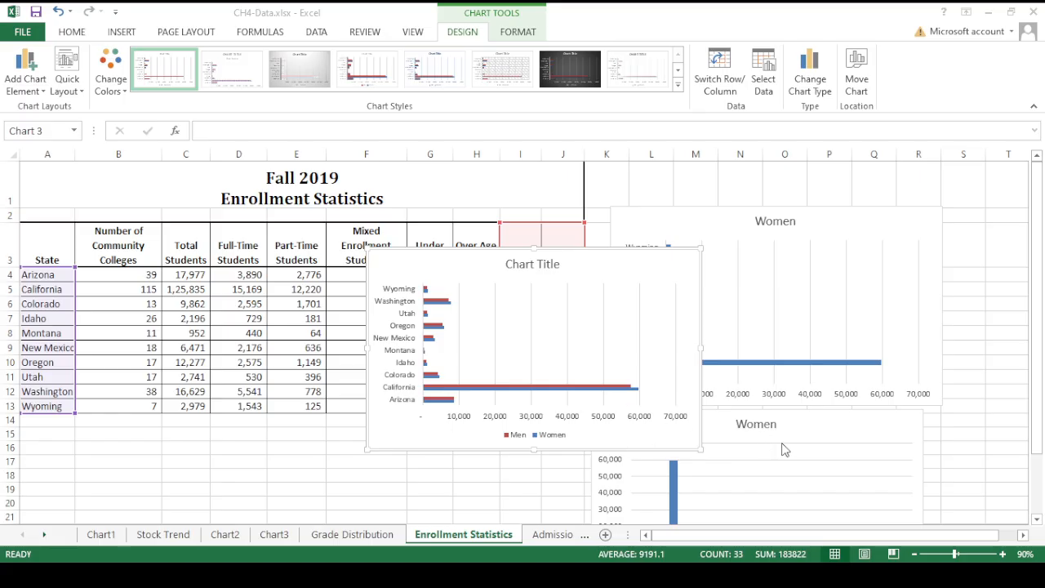
{"action": "left_click", "coordinate": [791, 465]}
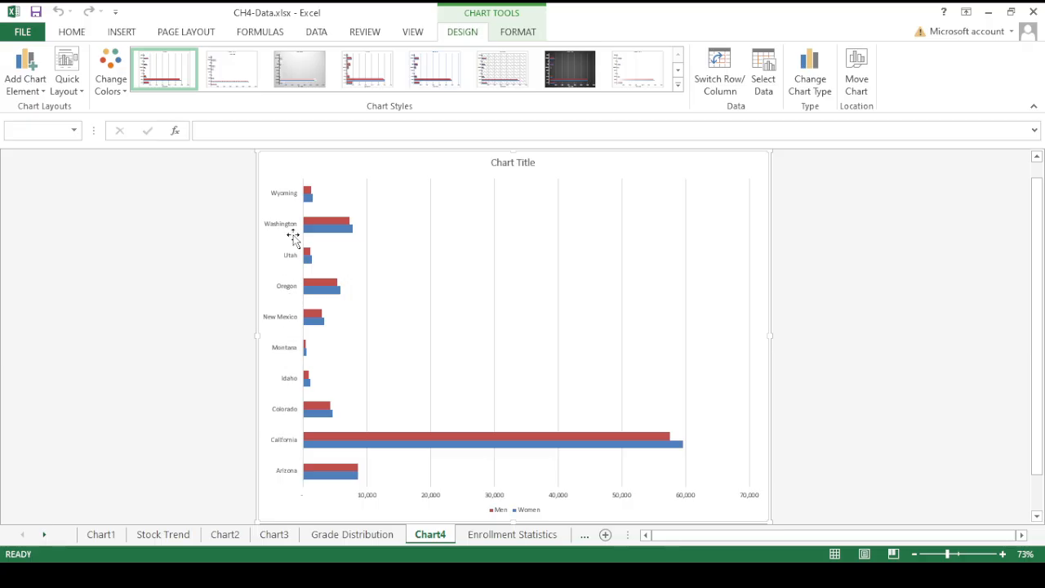
Step: Replace the placeholder chart title with "Gender-based Comparison of Sudents in States"
{"action": "left_click", "coordinate": [509, 160]}
{"action": "triple_click", "coordinate": [510, 163]}
{"action": "key", "text": "Delete"}
{"action": "type", "text": "Comparison of"}
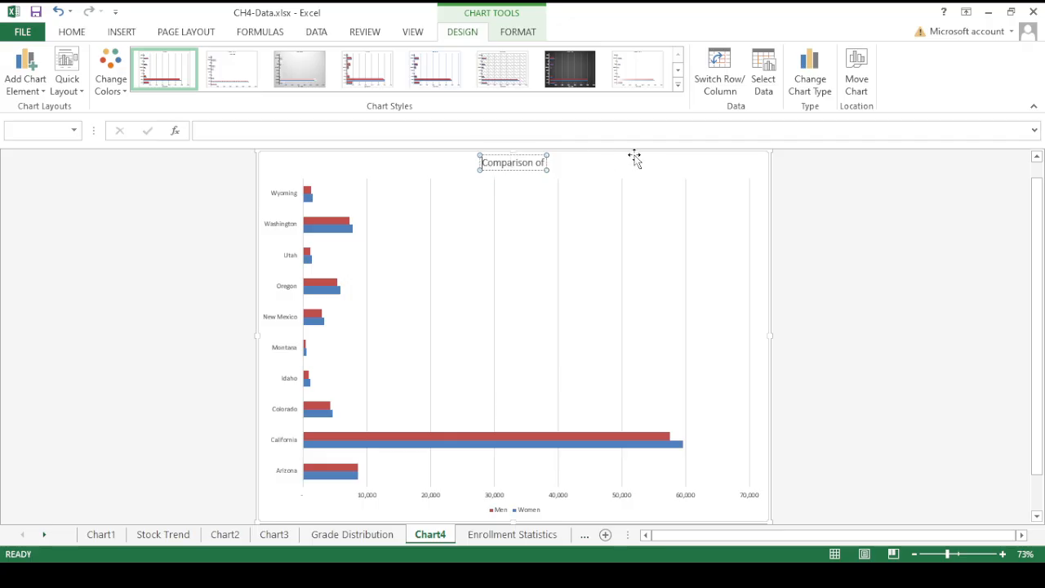
{"action": "type", "text": "Gender"}
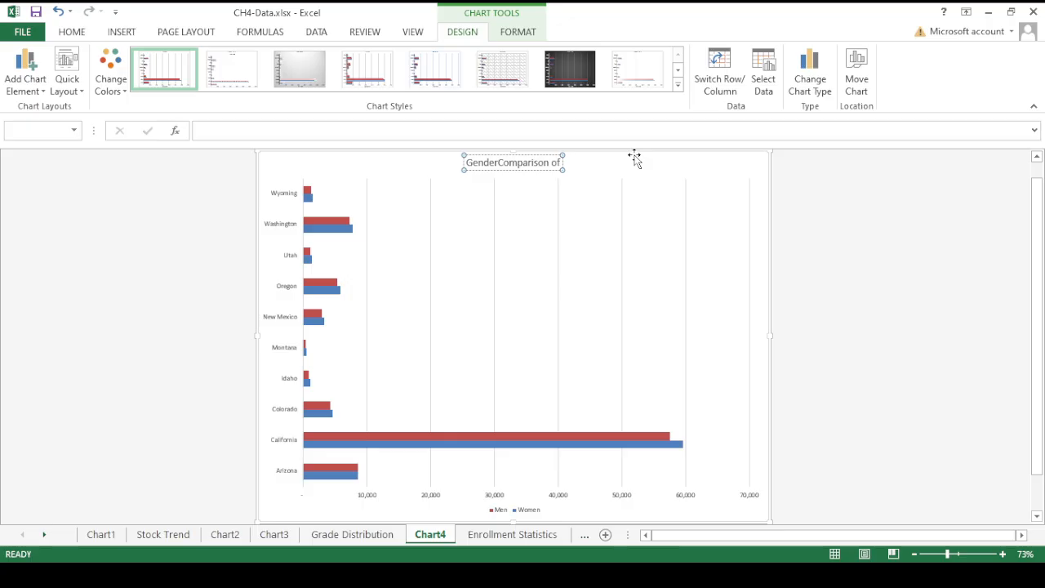
{"action": "type", "text": "-based"}
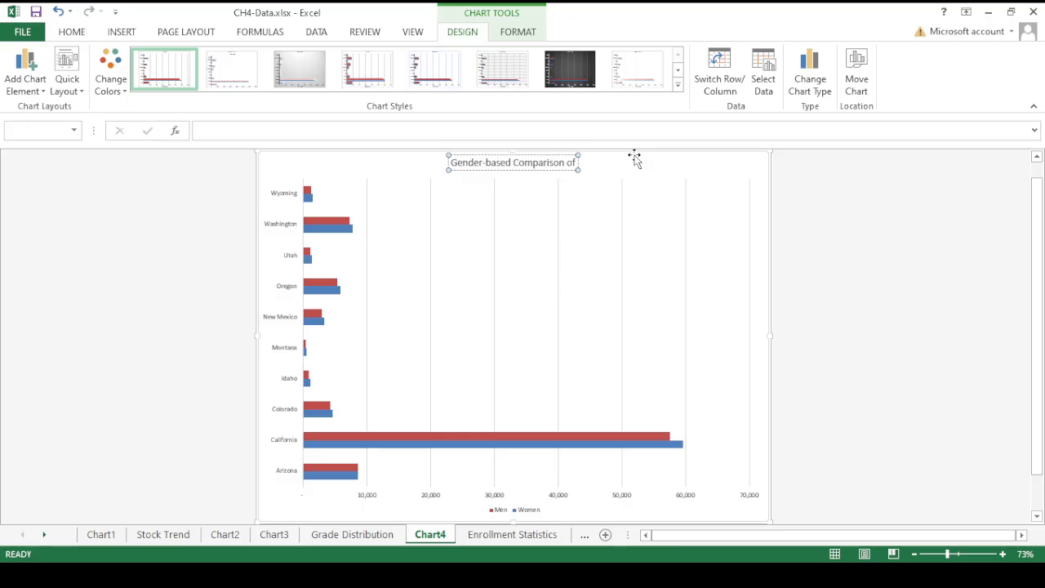
{"action": "key", "text": "End"}
{"action": "key", "text": "BackSpace"}
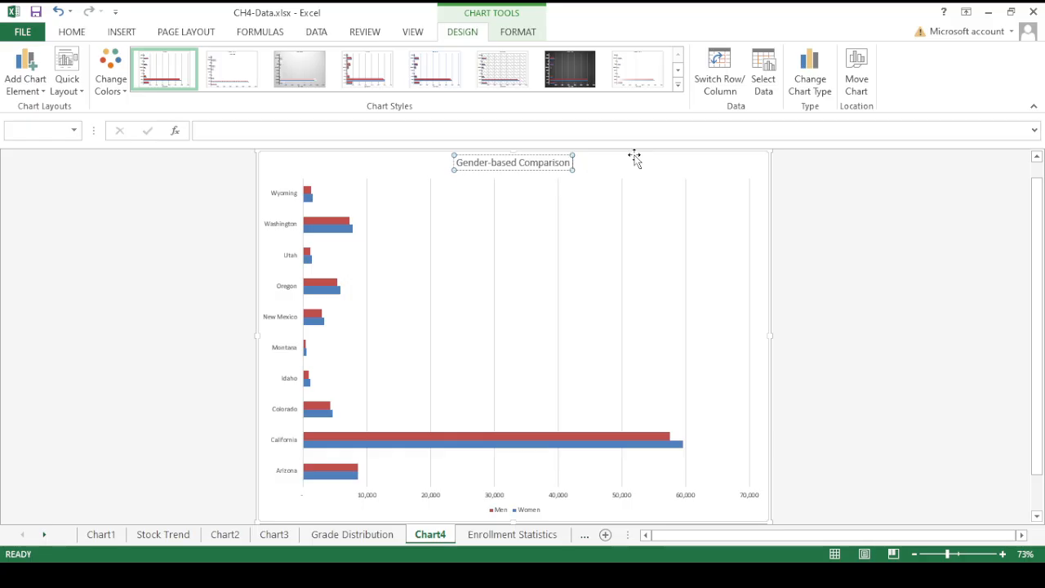
{"action": "type", "text": "f"}
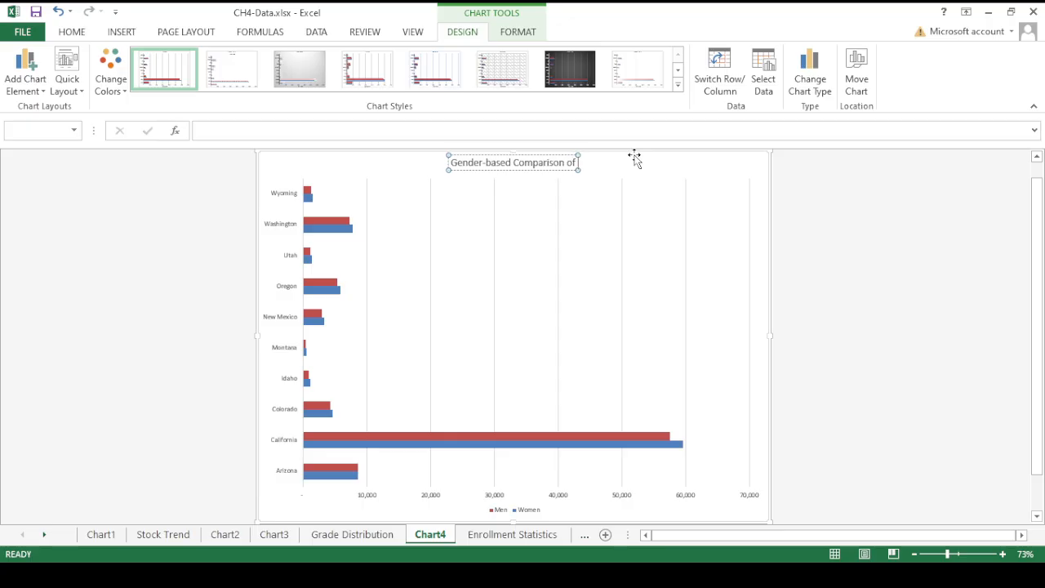
{"action": "type", "text": " Suden"}
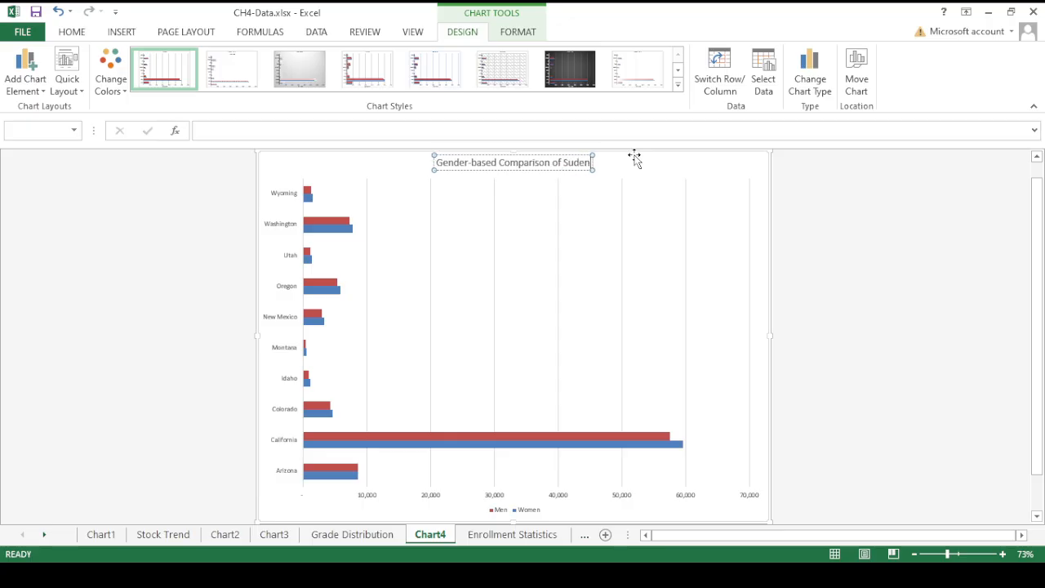
{"action": "type", "text": "ts in"}
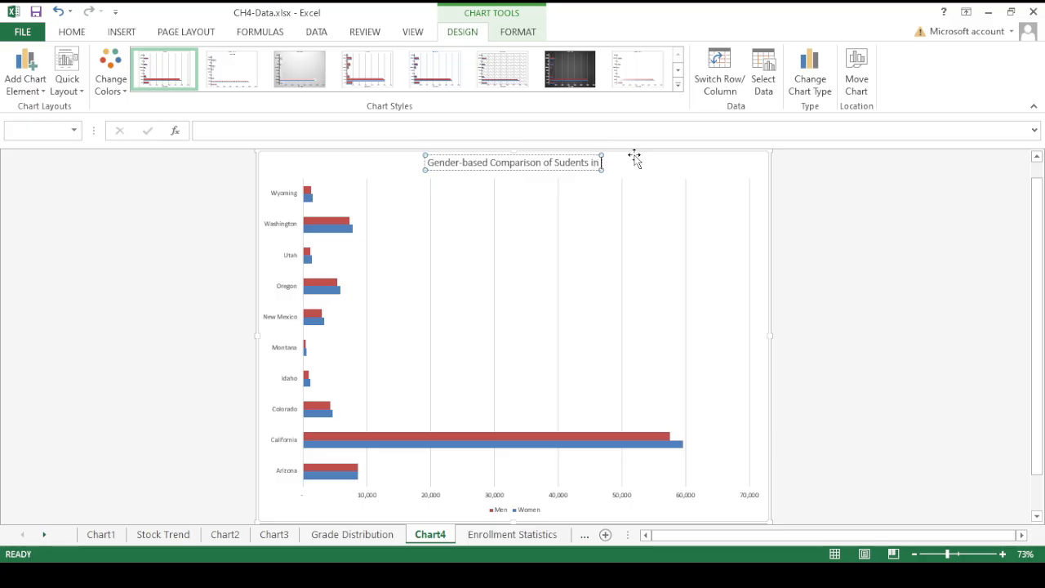
{"action": "type", "text": " States"}
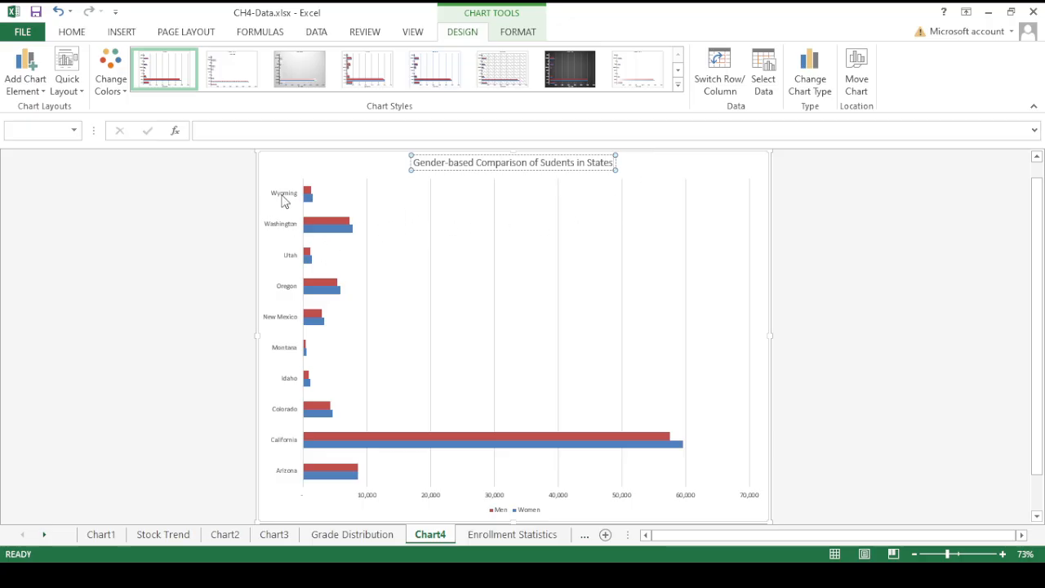
Step: Enlarge the font of the chart title
{"action": "left_click", "coordinate": [283, 203]}
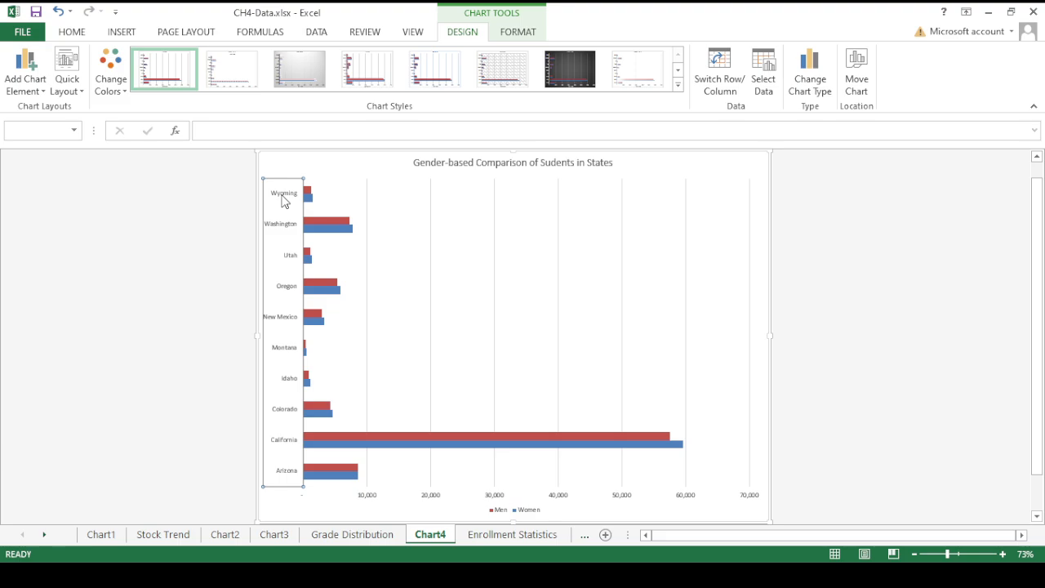
{"action": "left_click", "coordinate": [490, 170]}
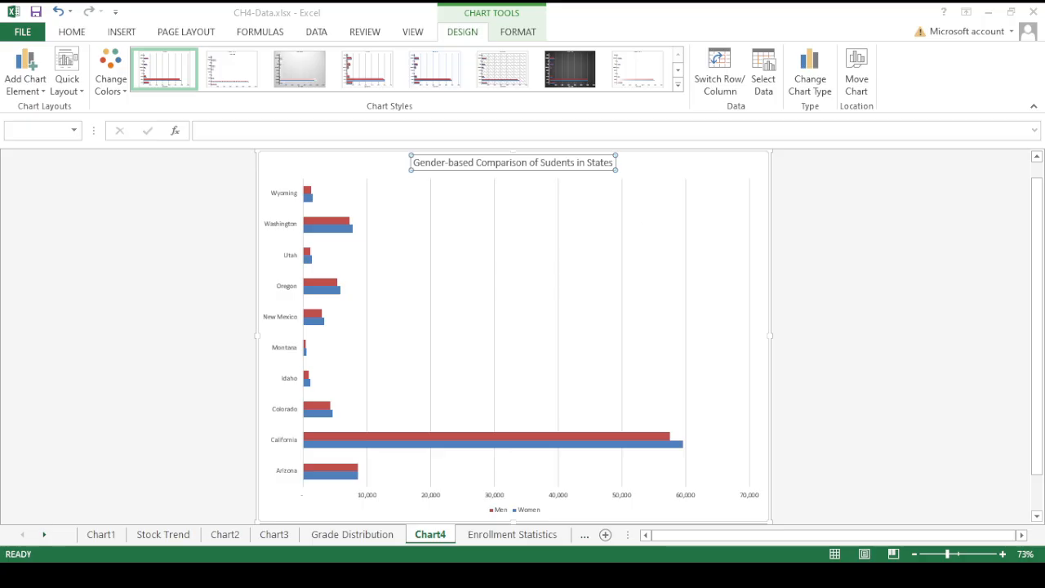
{"action": "key", "text": "Return"}
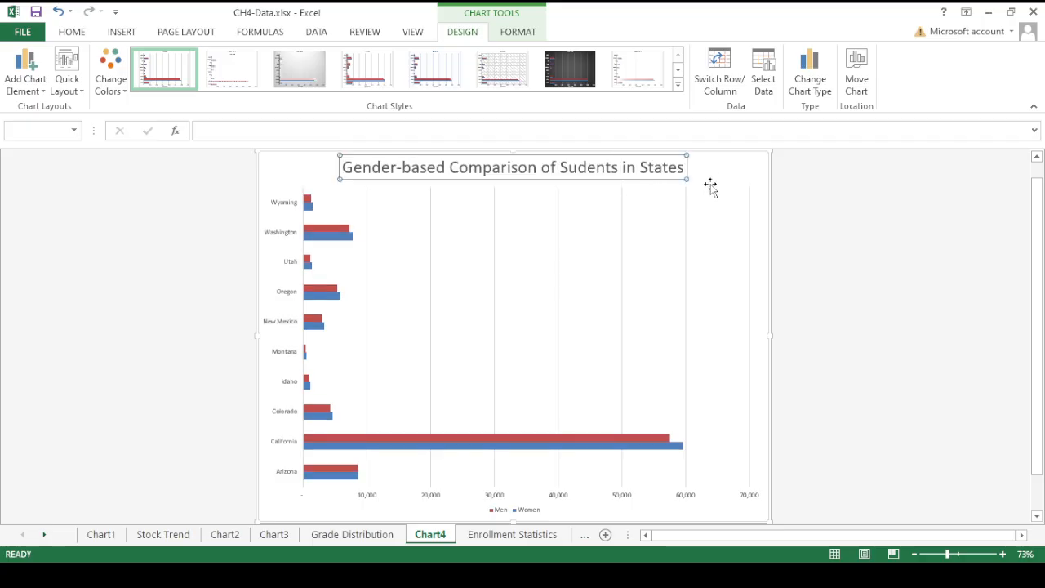
{"action": "left_click", "coordinate": [904, 188]}
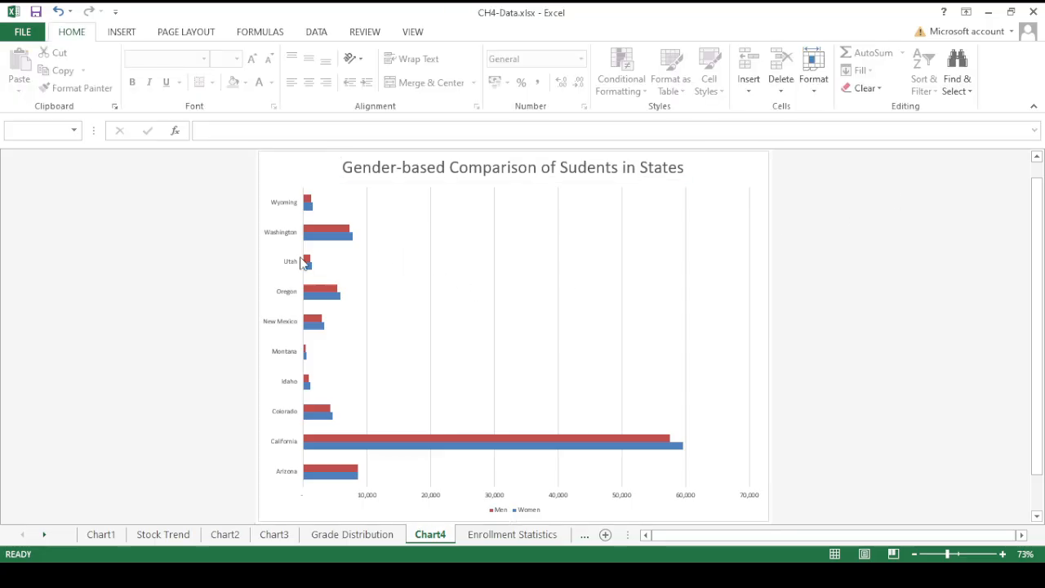
Step: Set the font size of the state labels on the vertical axis to 14
{"action": "left_click", "coordinate": [275, 211]}
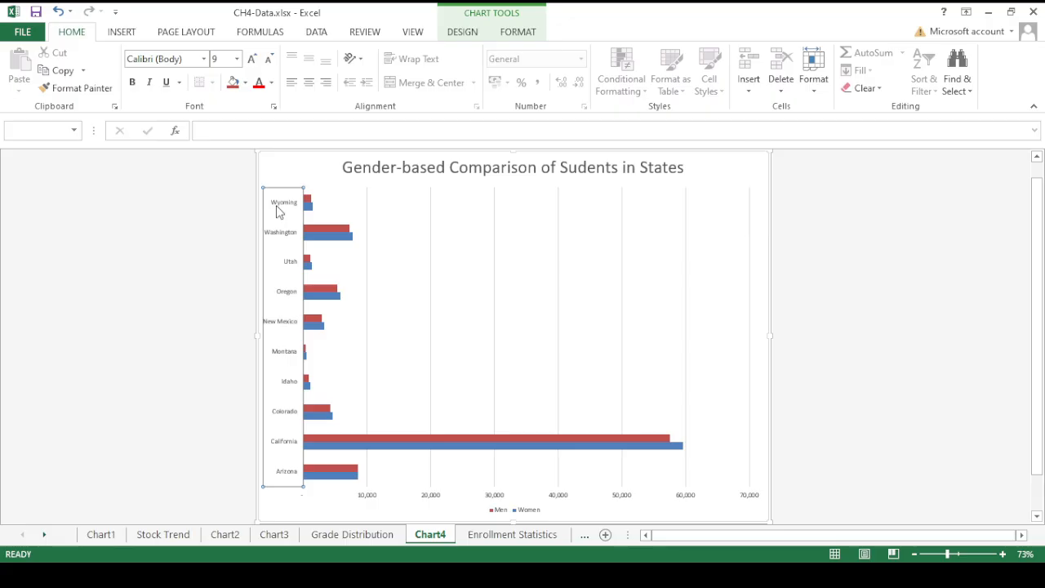
{"action": "left_click", "coordinate": [208, 202]}
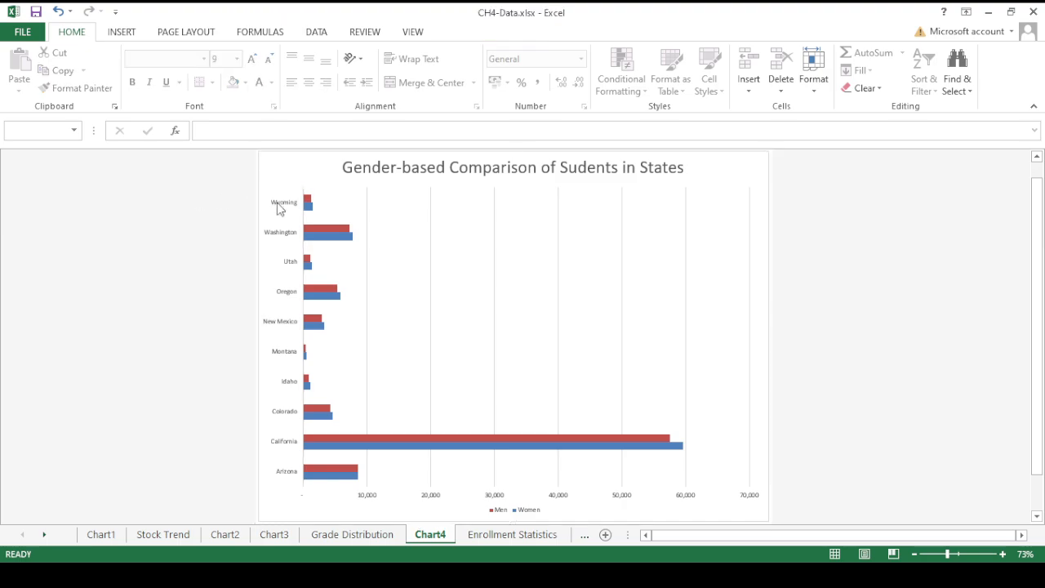
{"action": "left_click", "coordinate": [280, 210]}
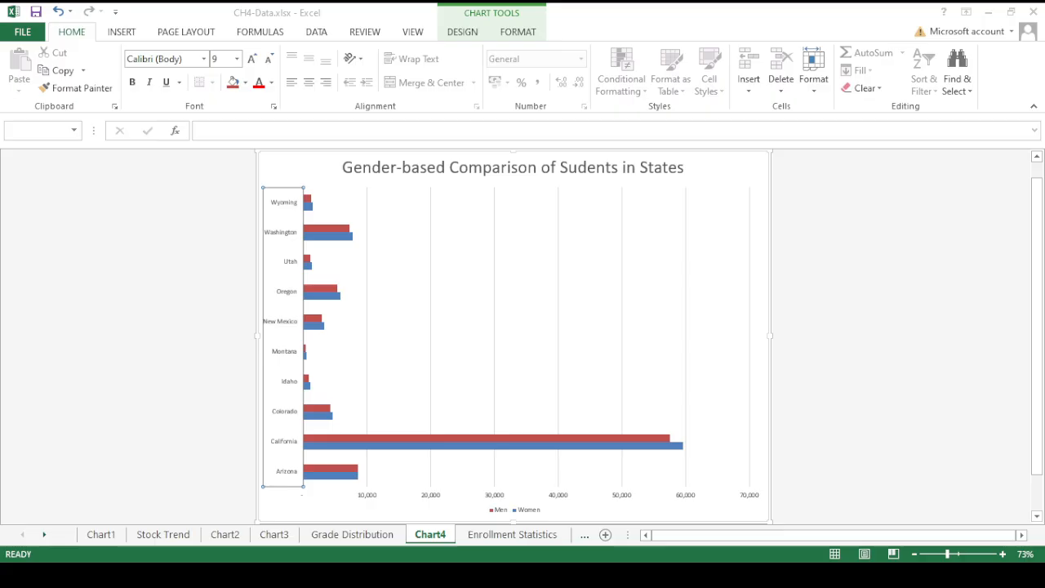
{"action": "left_click", "coordinate": [639, 219]}
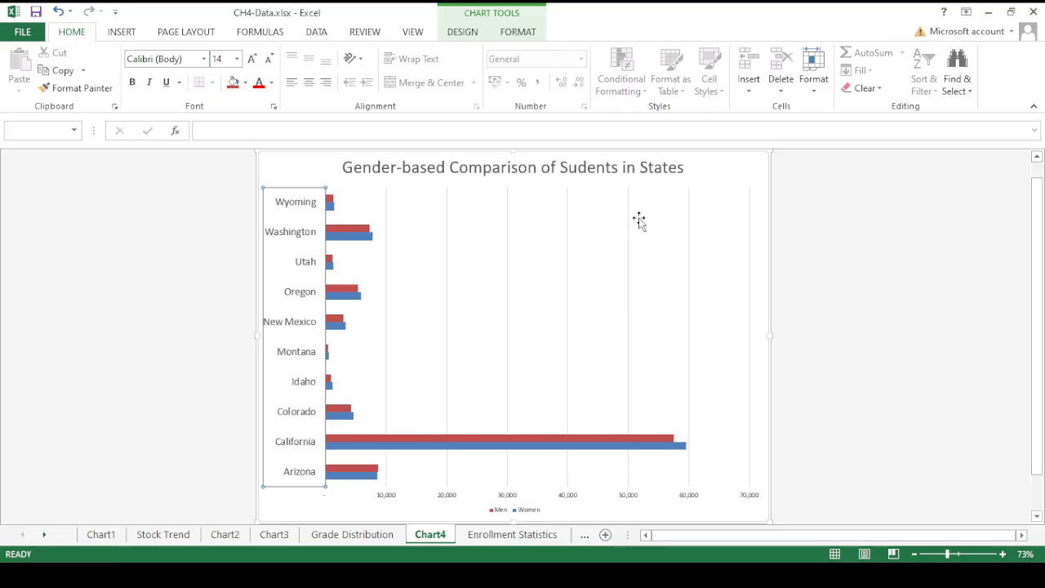
{"action": "left_click", "coordinate": [888, 282]}
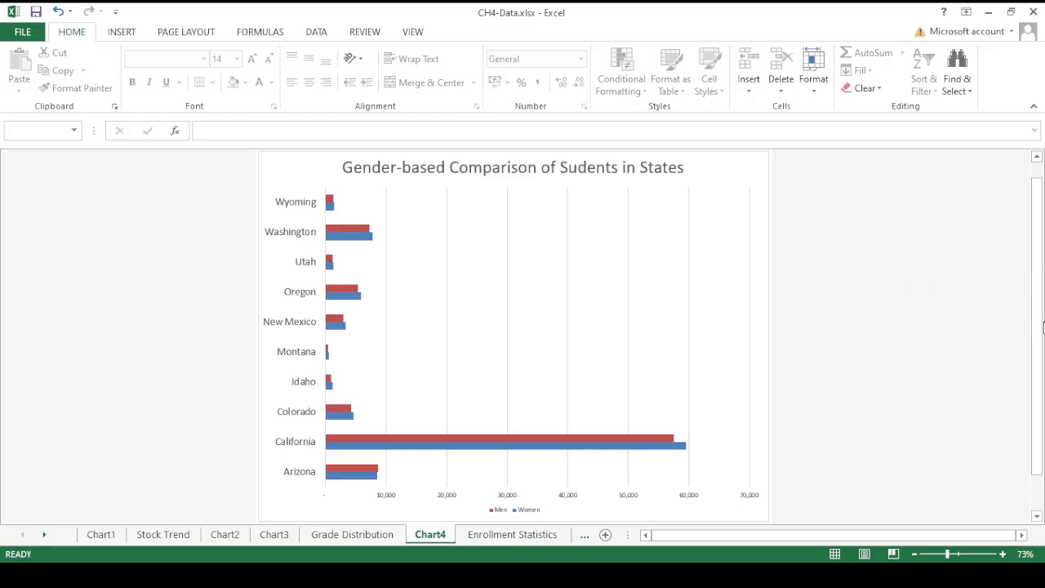
Step: Set the font size of the number labels on the horizontal axis to 14
{"action": "scroll", "coordinate": [1042, 327], "scroll_direction": "down", "scroll_amount": 1}
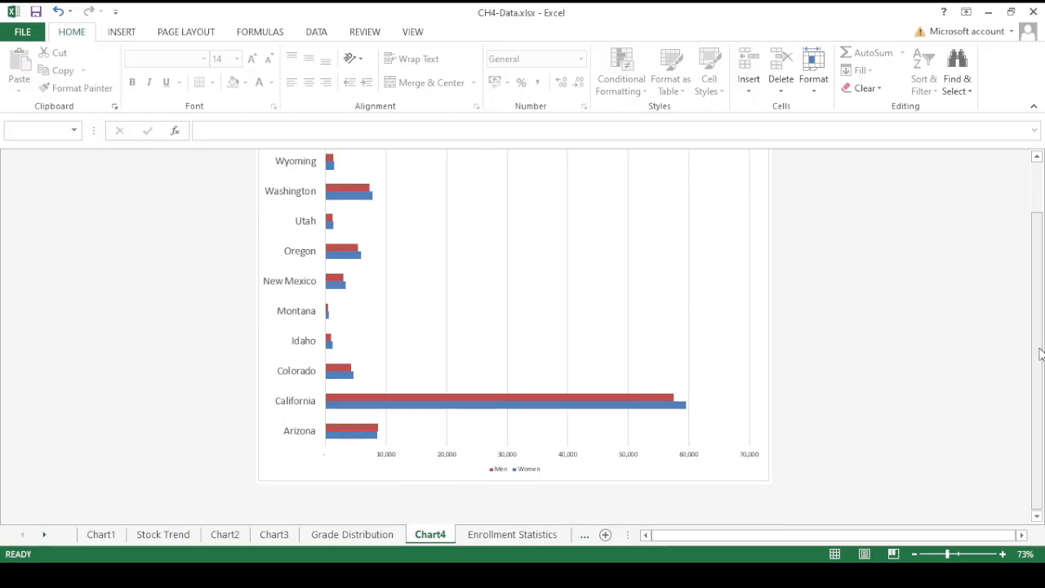
{"action": "left_click", "coordinate": [451, 462]}
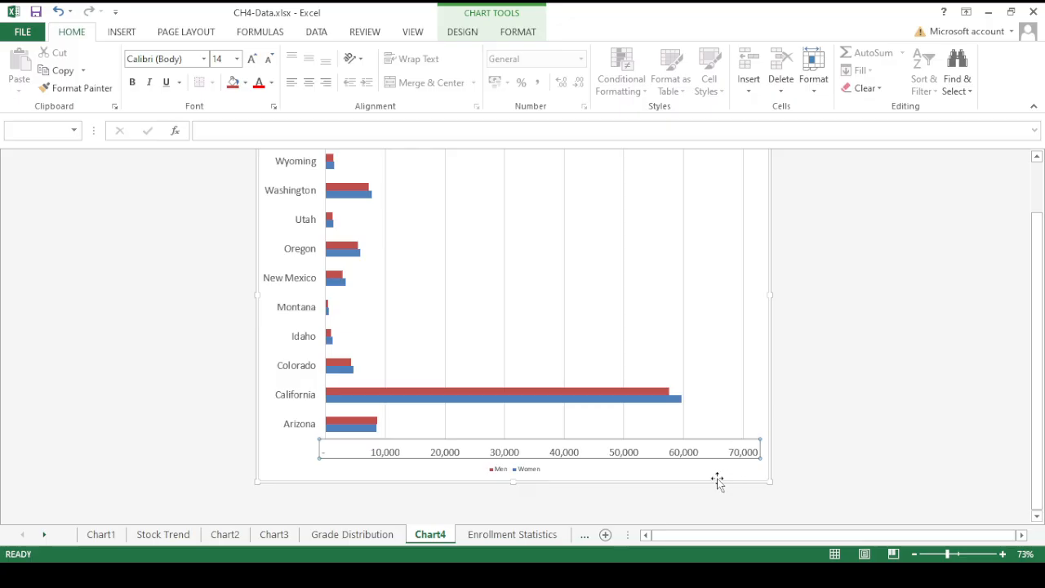
{"action": "scroll", "coordinate": [1034, 371], "scroll_direction": "up", "scroll_amount": 1}
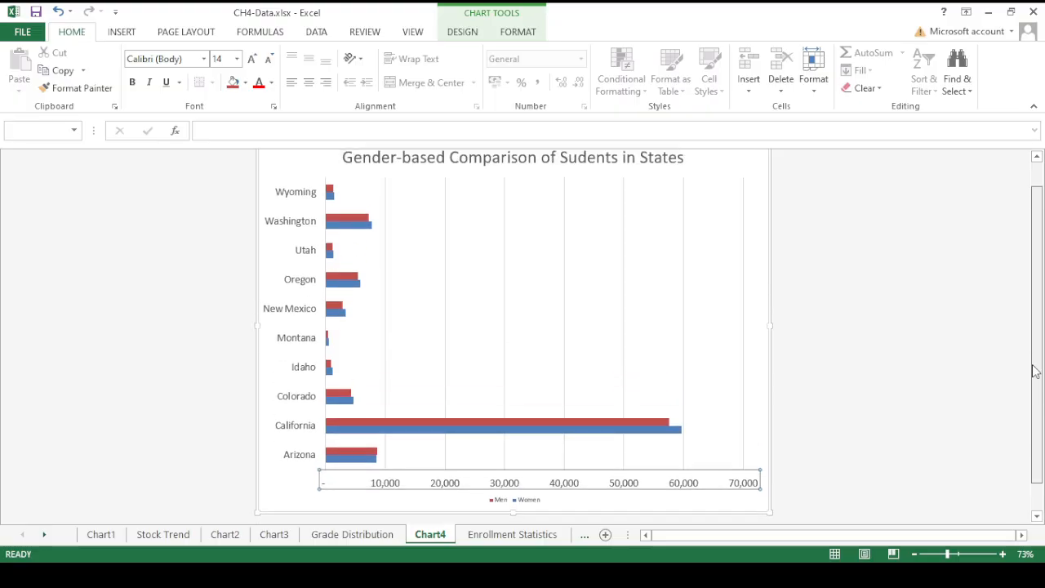
Step: Set the maximum bound of the horizontal value axis to 60000 and close the axis formatting options
{"action": "left_click_drag", "start_coordinate": [1035, 372], "coordinate": [1038, 395]}
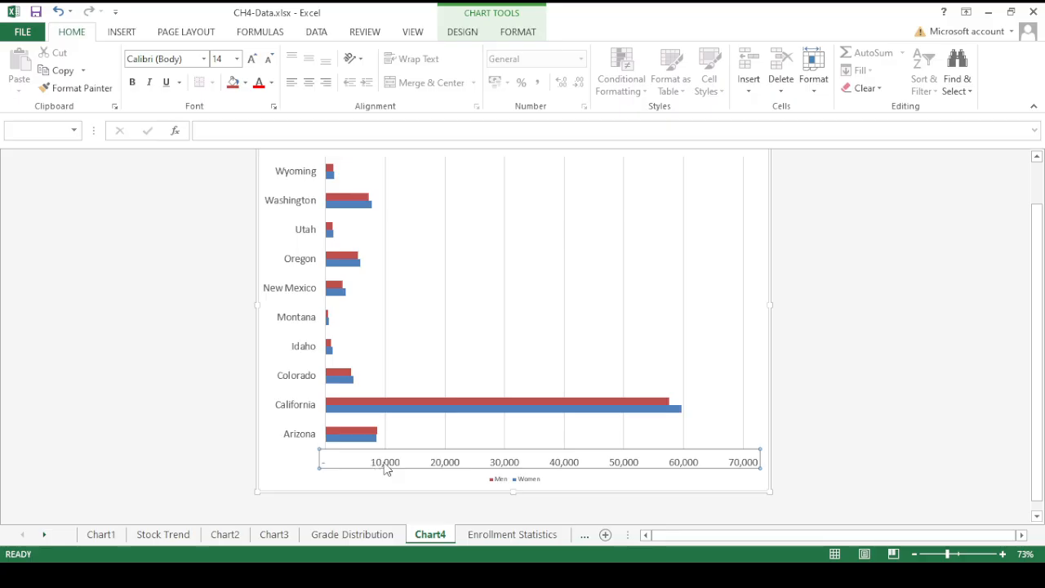
{"action": "double_click", "coordinate": [445, 457]}
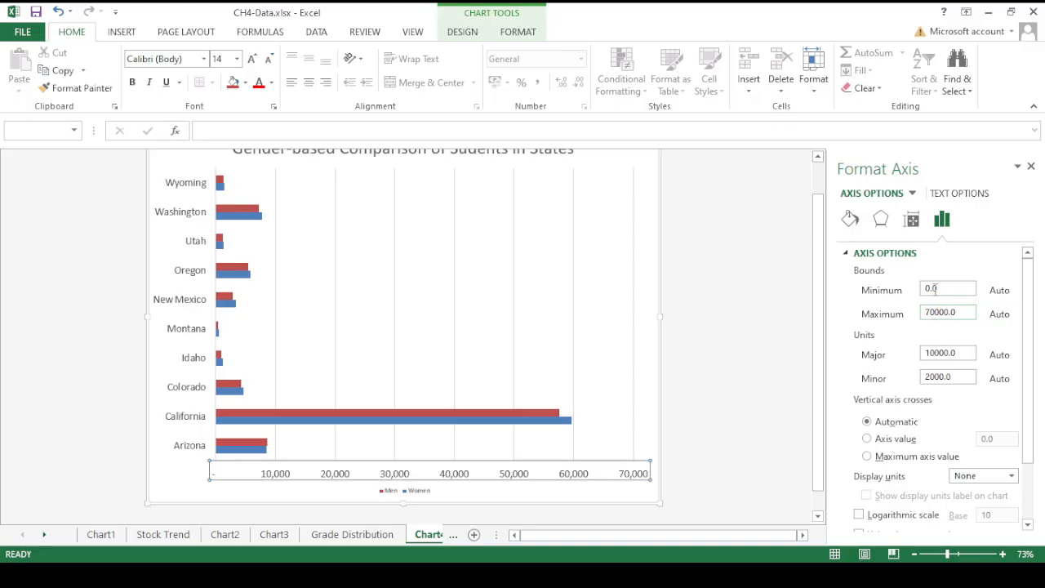
{"action": "left_click", "coordinate": [932, 315]}
{"action": "key", "text": "BackSpace"}
{"action": "type", "text": "6"}
{"action": "key", "text": "Return"}
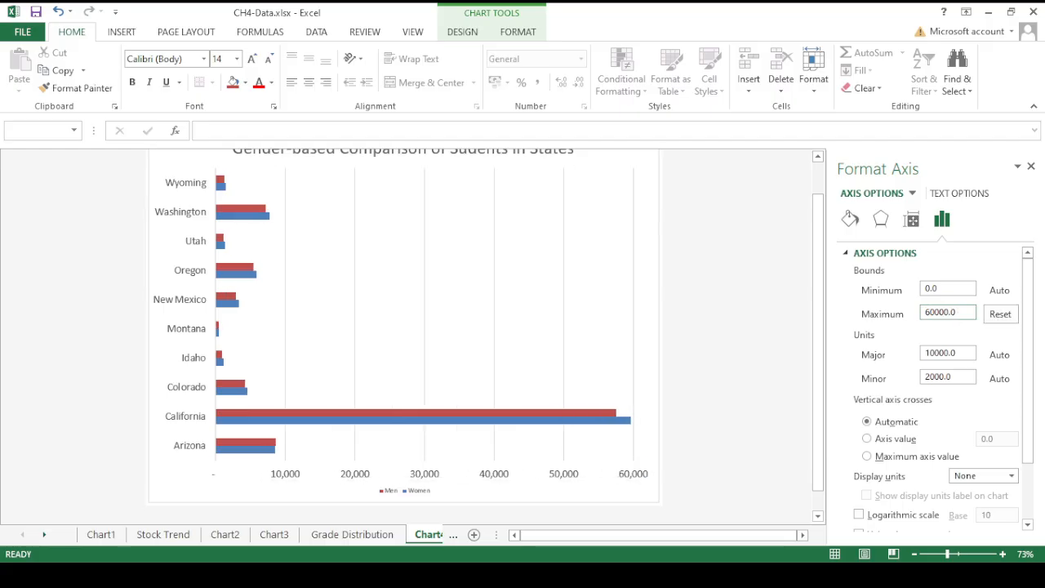
{"action": "left_click", "coordinate": [728, 399]}
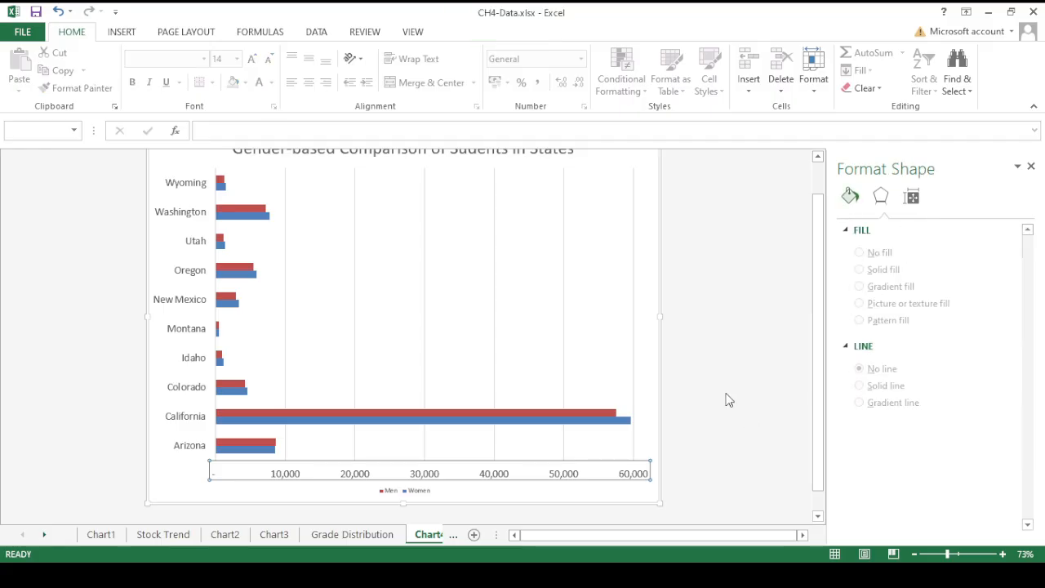
{"action": "left_click", "coordinate": [1030, 166]}
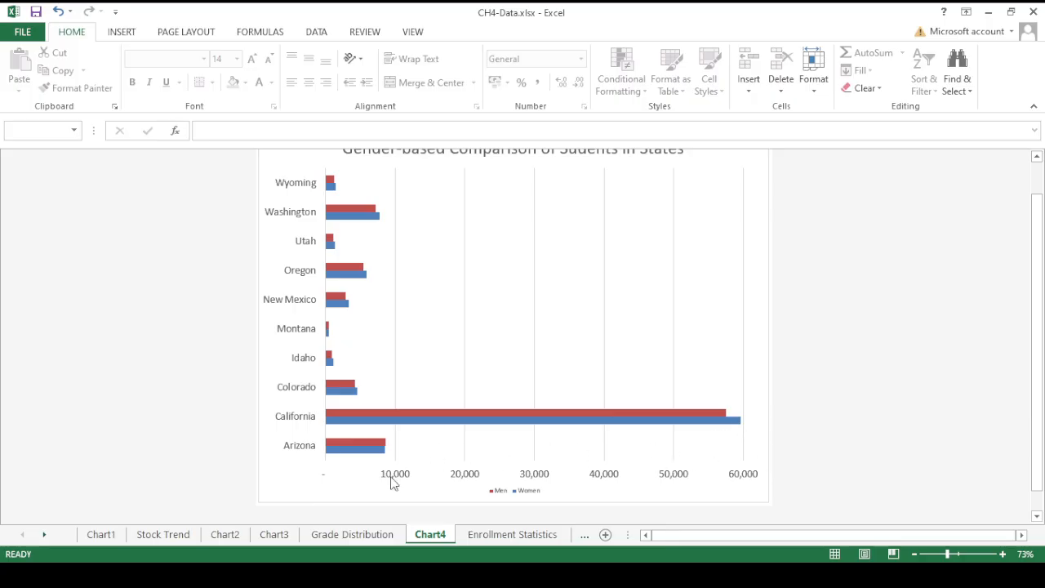
Step: Position the Men and Women legend at the right of the chart and set its font size to 15
{"action": "left_click", "coordinate": [504, 493]}
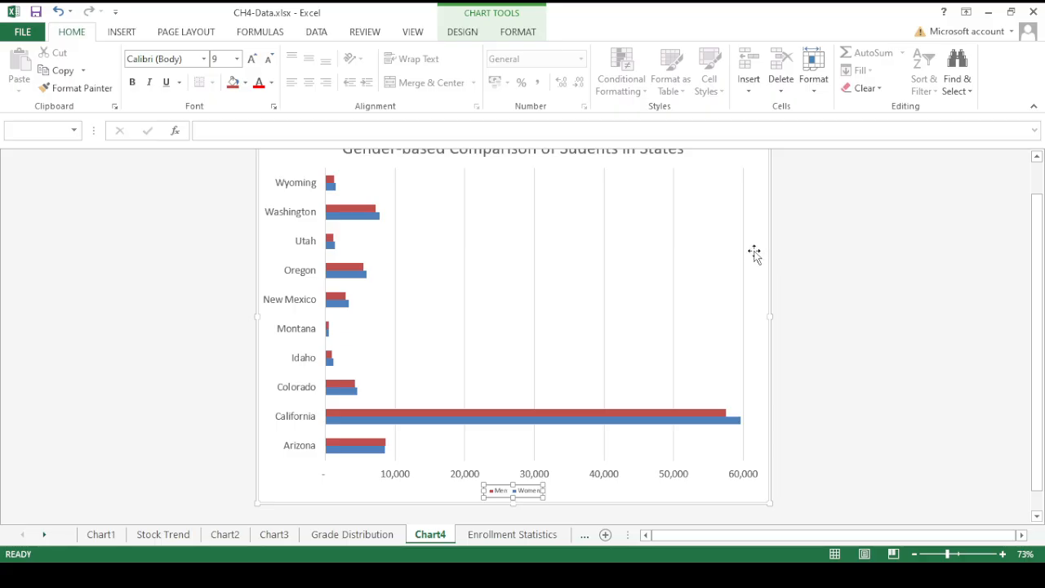
{"action": "double_click", "coordinate": [528, 496]}
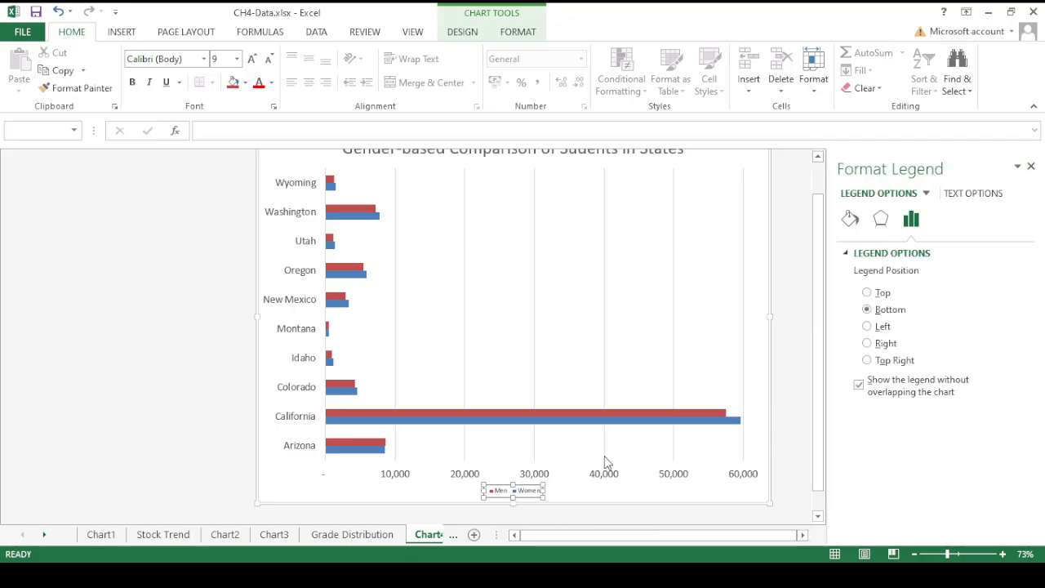
{"action": "left_click", "coordinate": [867, 344]}
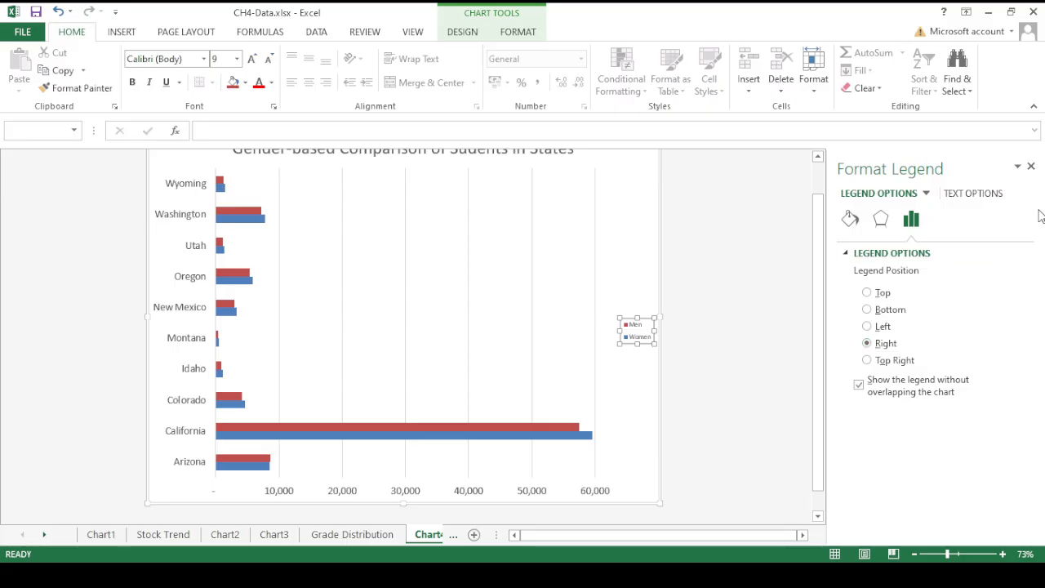
{"action": "left_click", "coordinate": [1030, 167]}
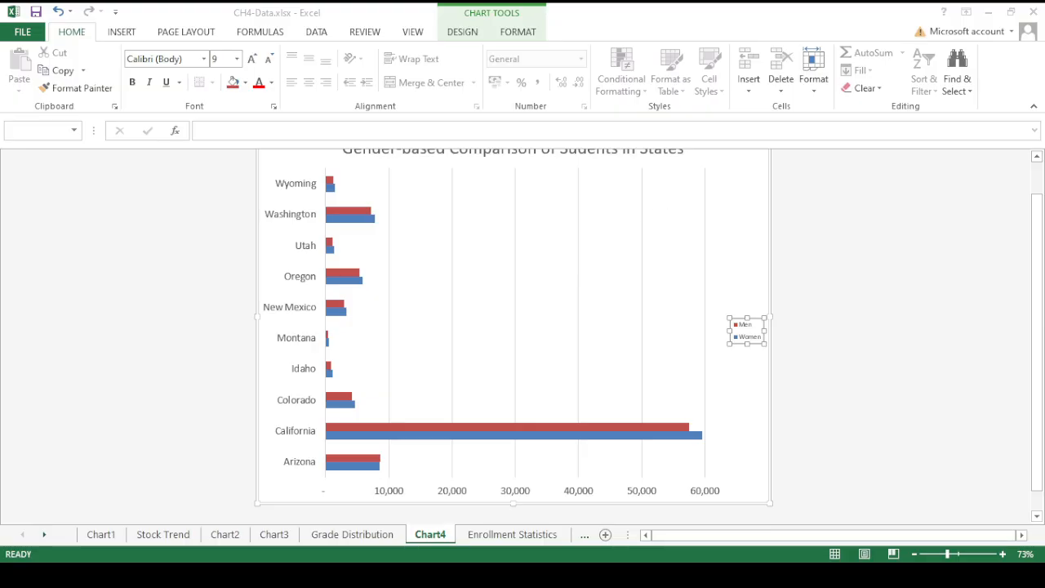
{"action": "left_click", "coordinate": [675, 212]}
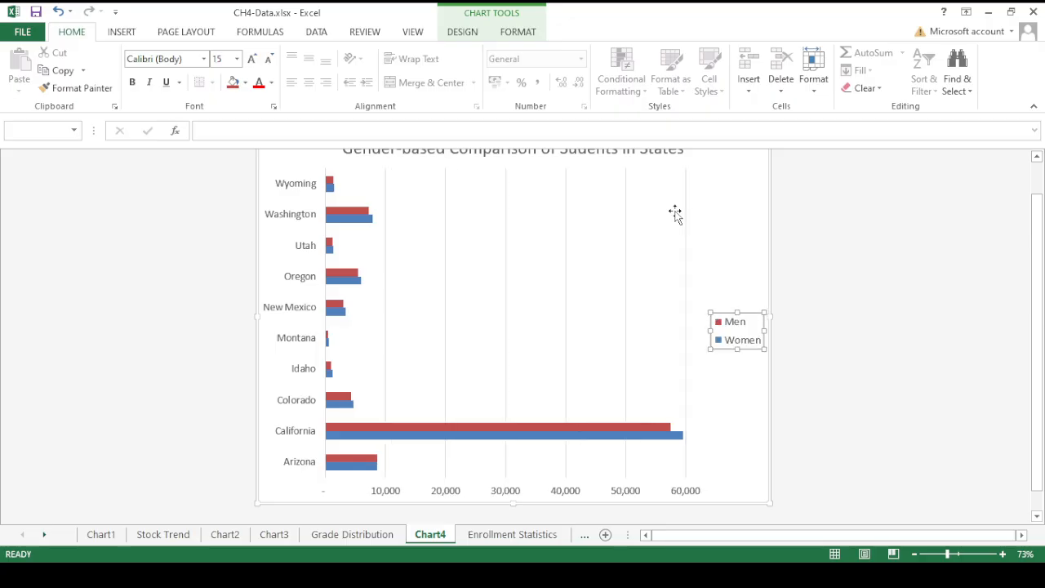
{"action": "left_click", "coordinate": [846, 331]}
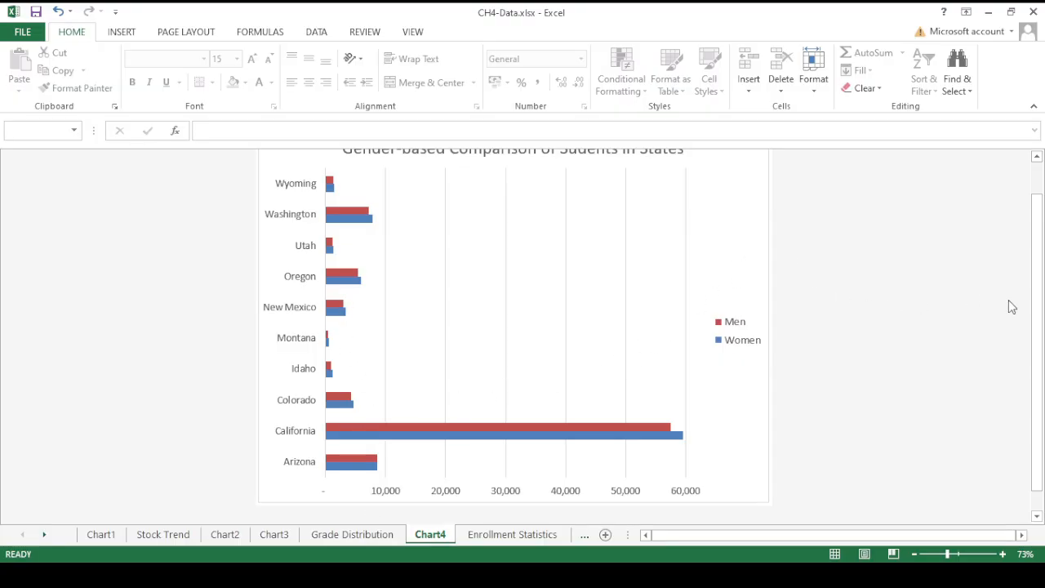
Step: Add axis titles to both the horizontal and vertical axes of the chart
{"action": "left_click_drag", "start_coordinate": [1037, 315], "coordinate": [1037, 273]}
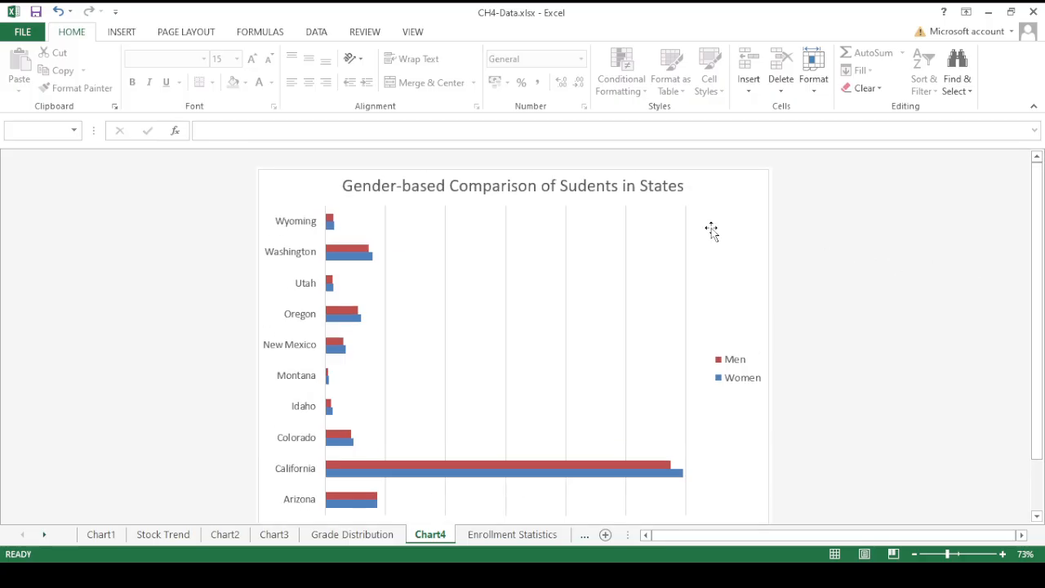
{"action": "left_click", "coordinate": [730, 210]}
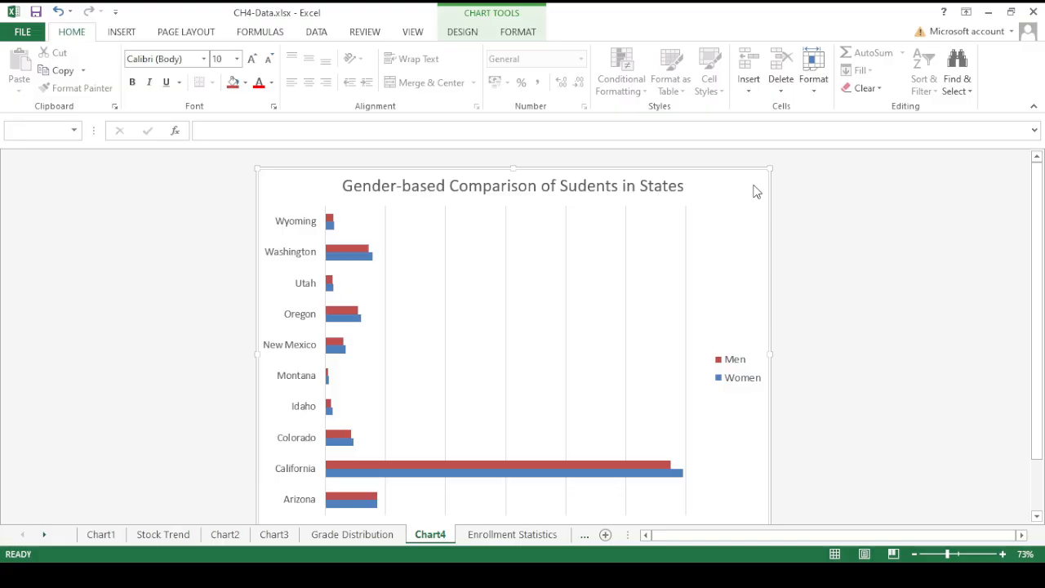
{"action": "left_click", "coordinate": [790, 223]}
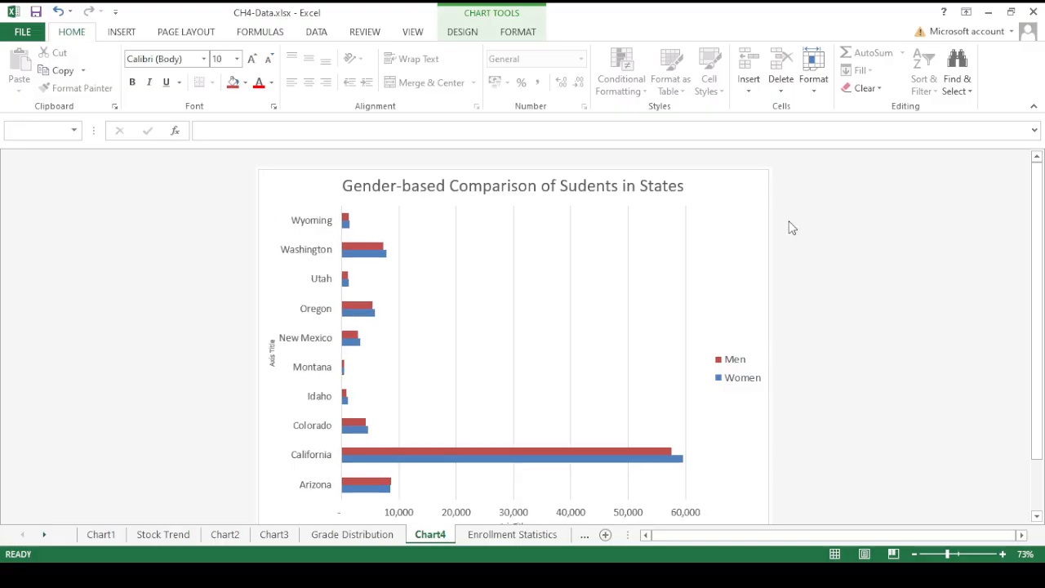
{"action": "left_click", "coordinate": [789, 227]}
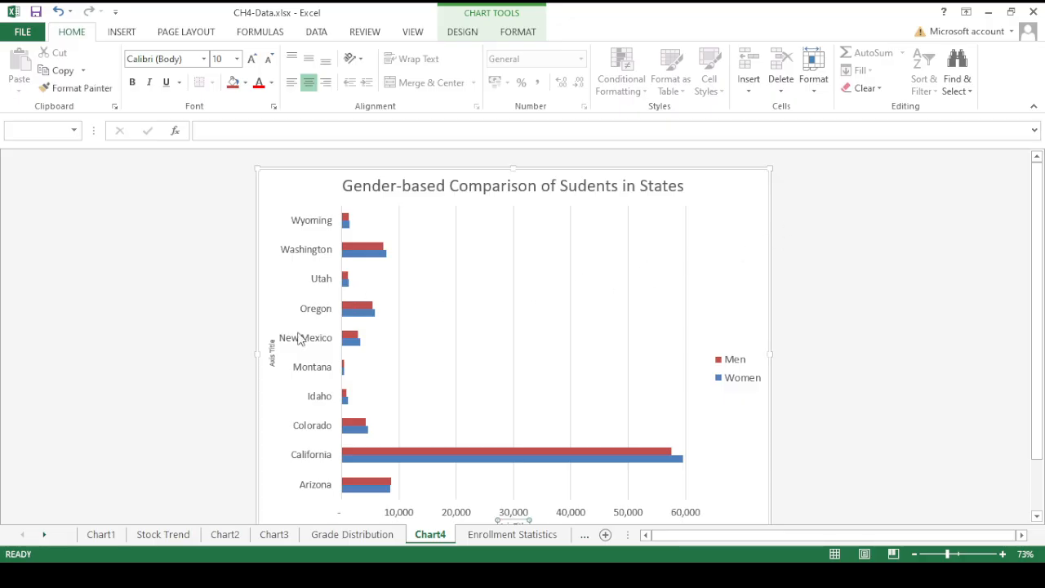
Step: Replace the vertical axis title's placeholder text with States
{"action": "left_click", "coordinate": [272, 357]}
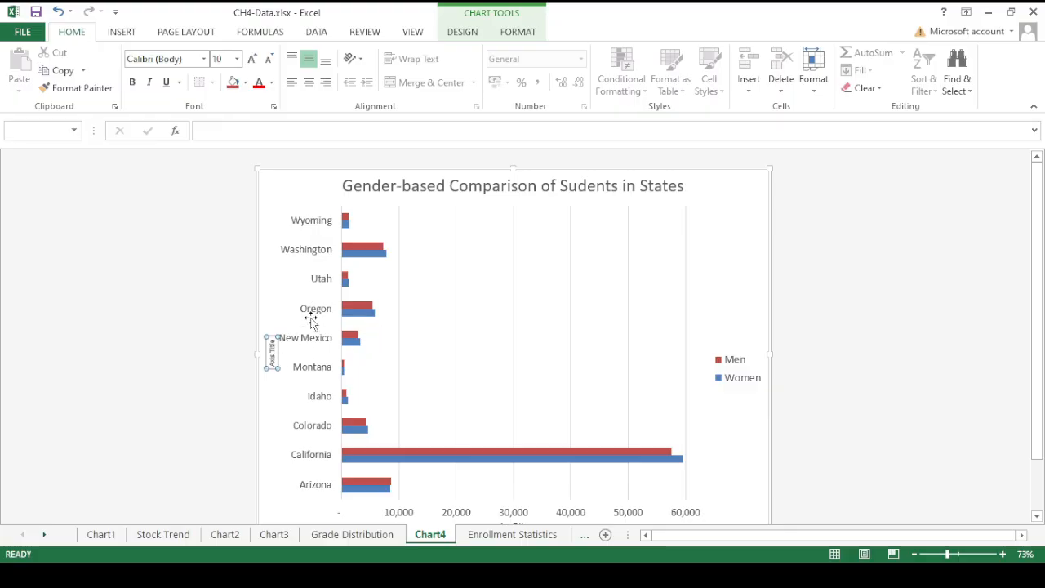
{"action": "left_click", "coordinate": [789, 219]}
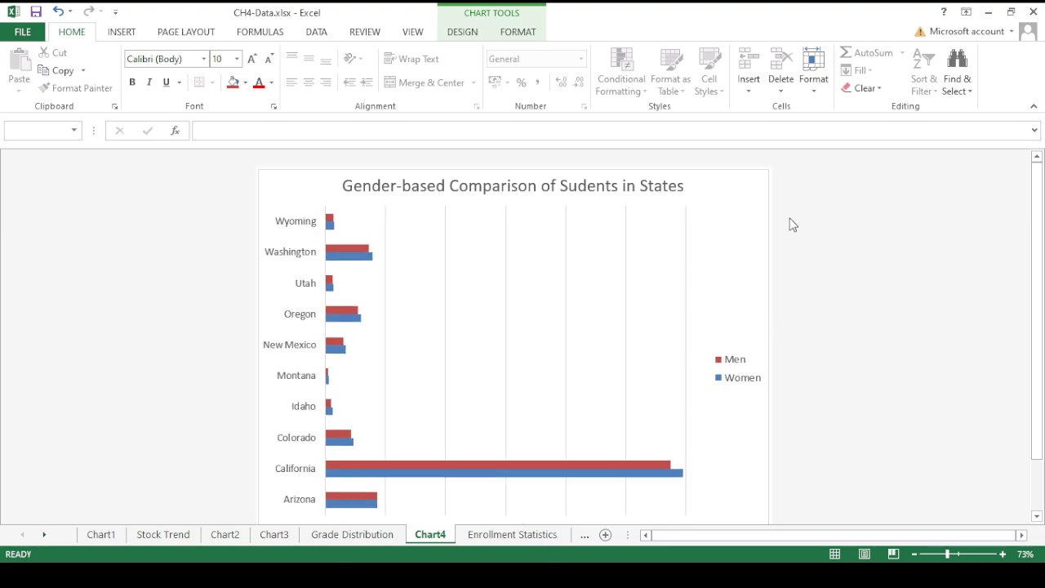
{"action": "left_click", "coordinate": [790, 219]}
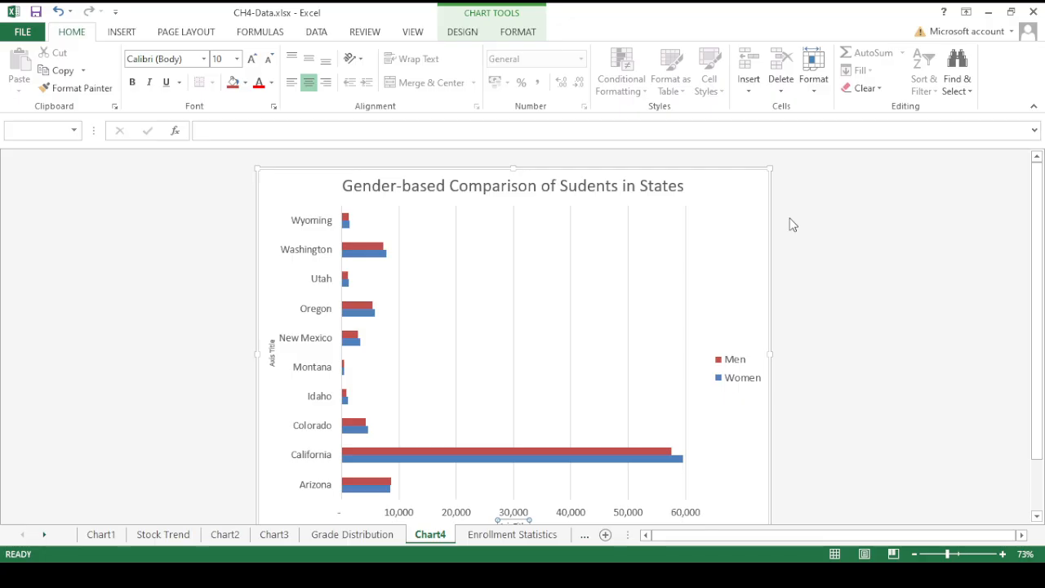
{"action": "left_click", "coordinate": [272, 352]}
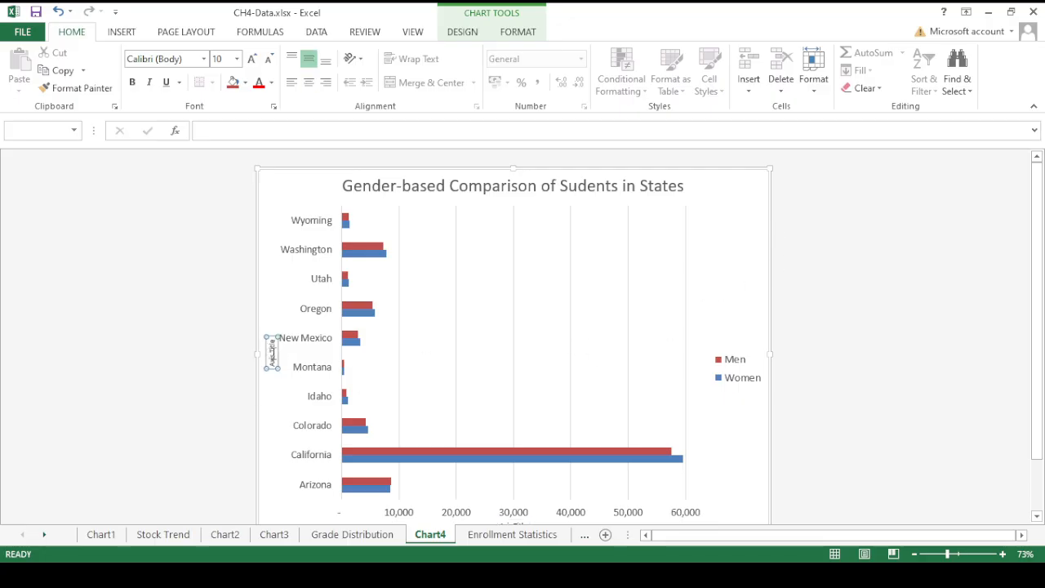
{"action": "triple_click", "coordinate": [272, 354]}
{"action": "key", "text": "Delete"}
{"action": "type", "text": "States"}
{"action": "left_click", "coordinate": [230, 354]}
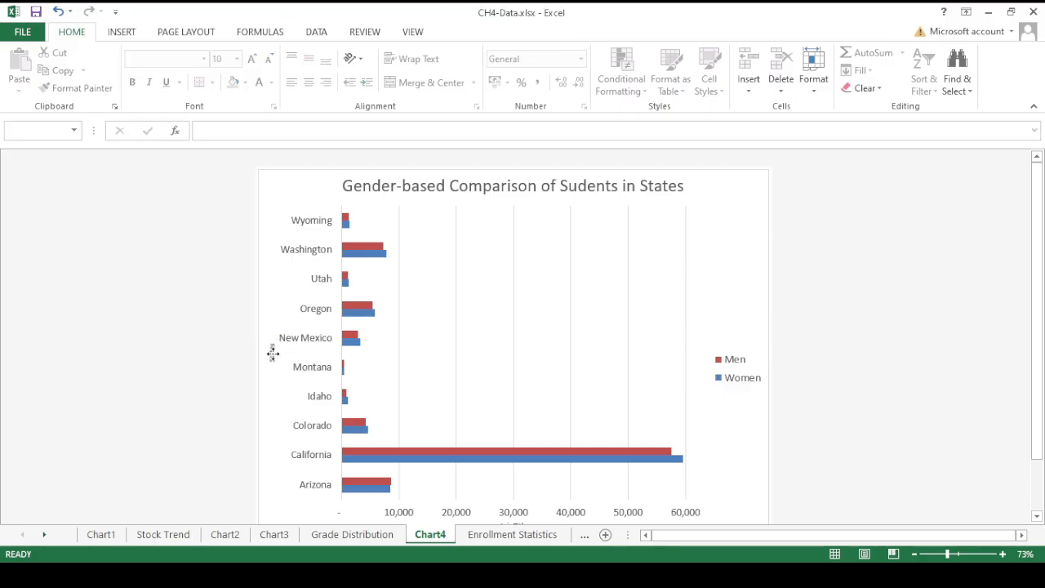
Step: Set the font size of the vertical axis title States to 18
{"action": "left_click", "coordinate": [273, 356]}
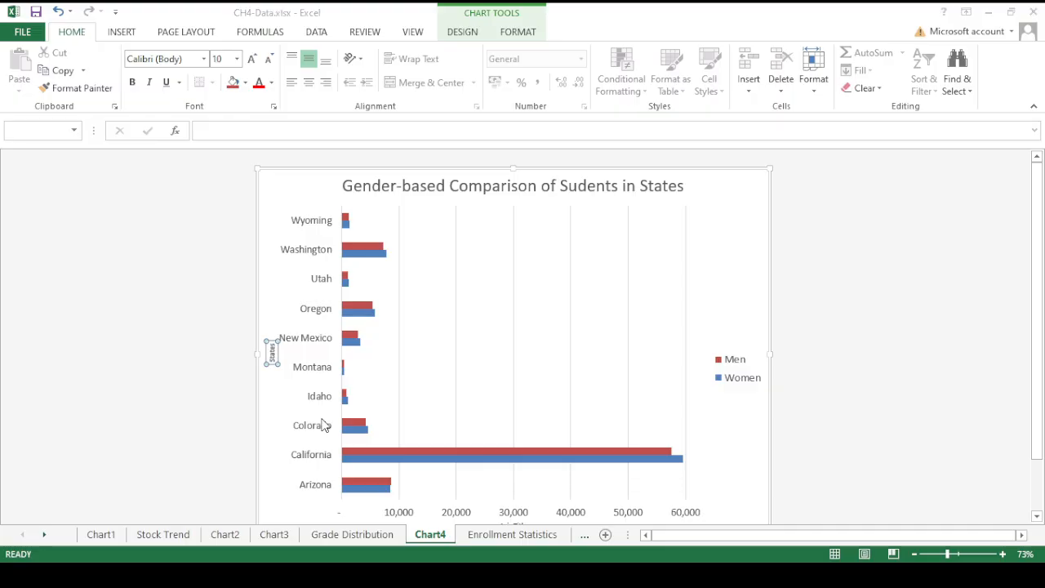
{"action": "type", "text": "16"}
{"action": "key", "text": "Return"}
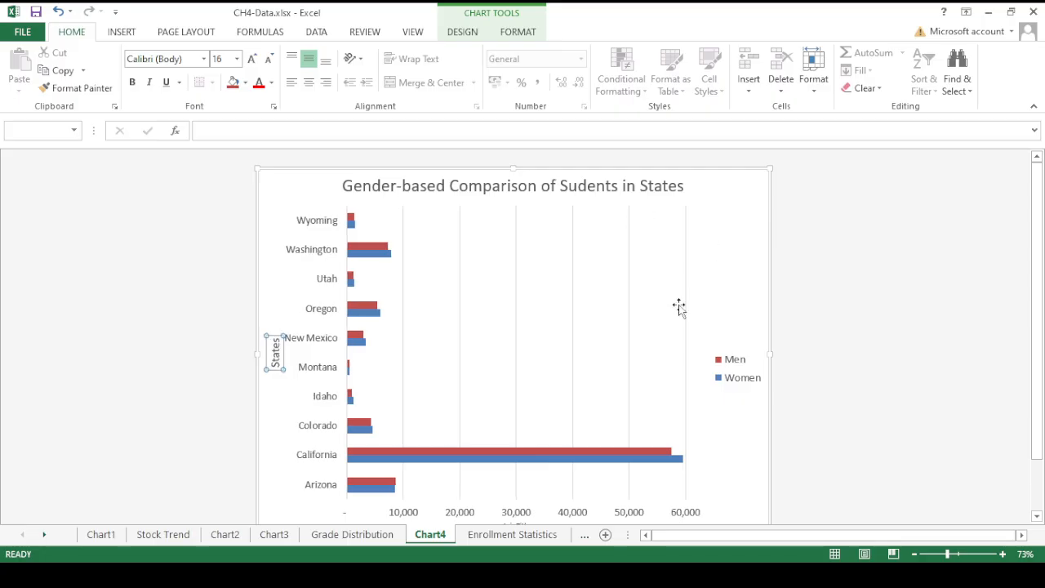
{"action": "left_click_drag", "start_coordinate": [1039, 322], "coordinate": [1039, 375]}
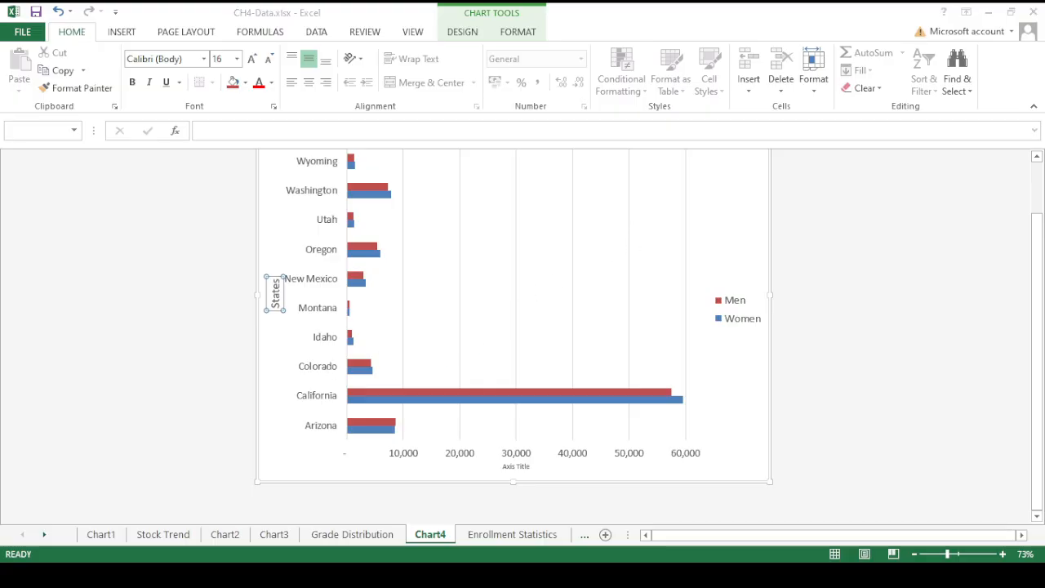
{"action": "left_click", "coordinate": [915, 343]}
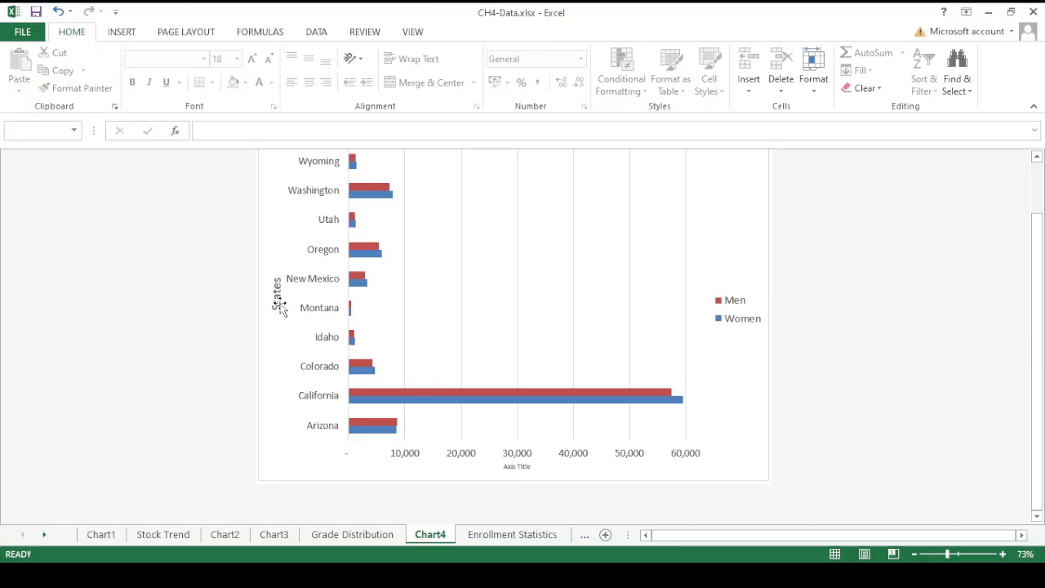
Step: Change the horizontal axis title to Number of Students and set its font size to 18
{"action": "left_click", "coordinate": [518, 469]}
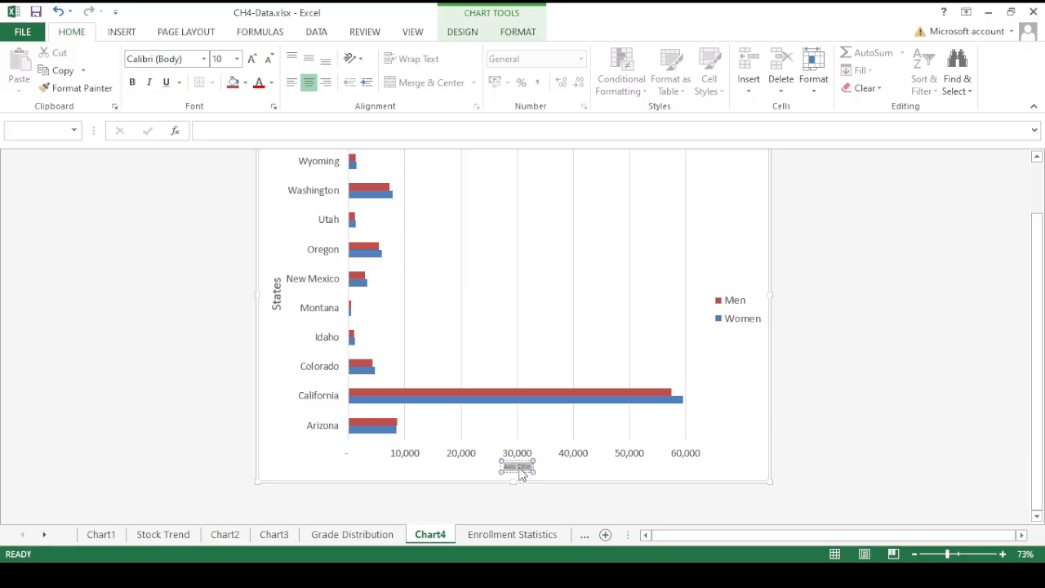
{"action": "key", "text": "Delete"}
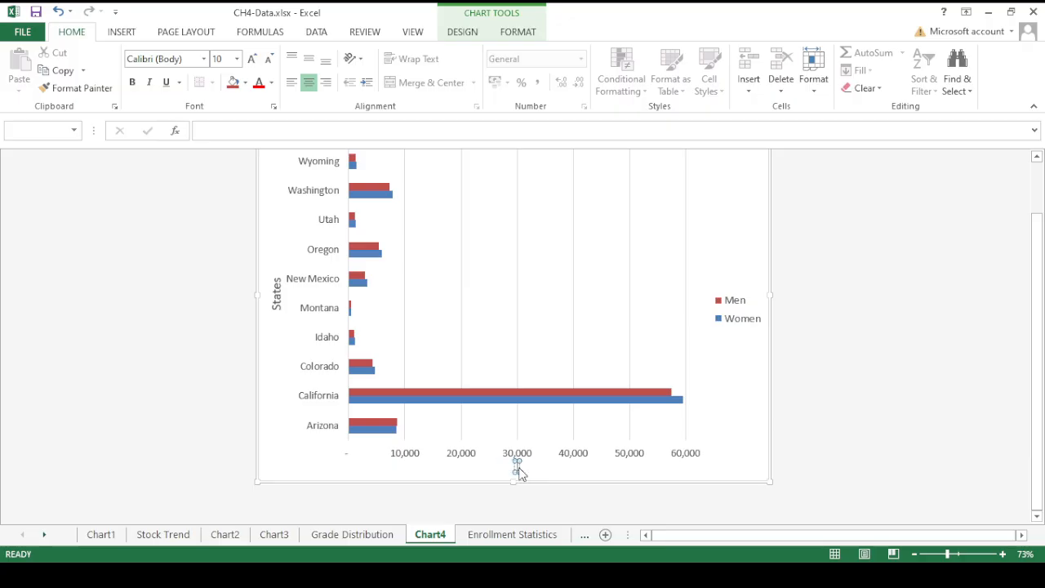
{"action": "type", "text": "Number of S"}
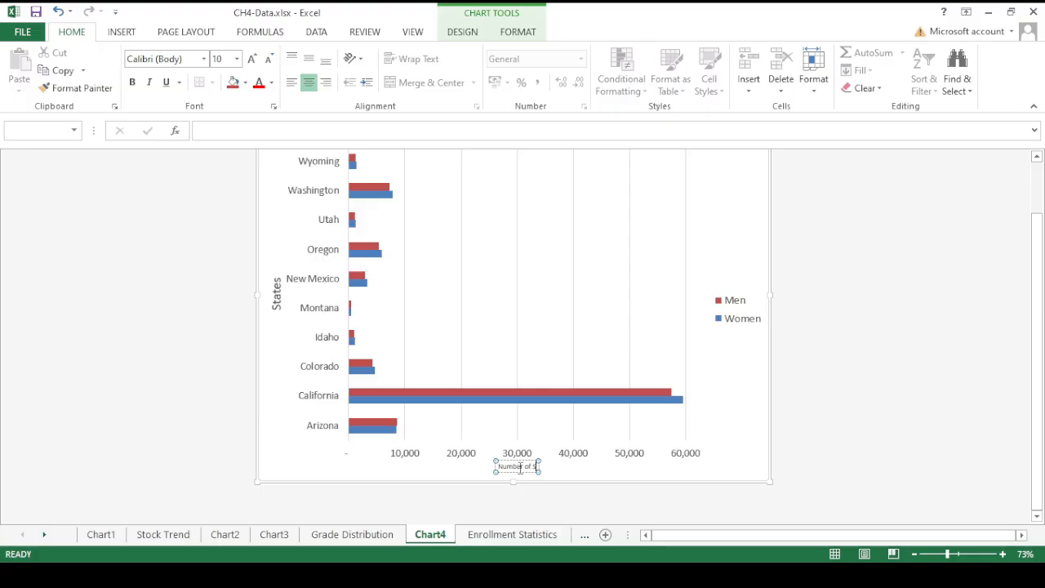
{"action": "type", "text": "tuden"}
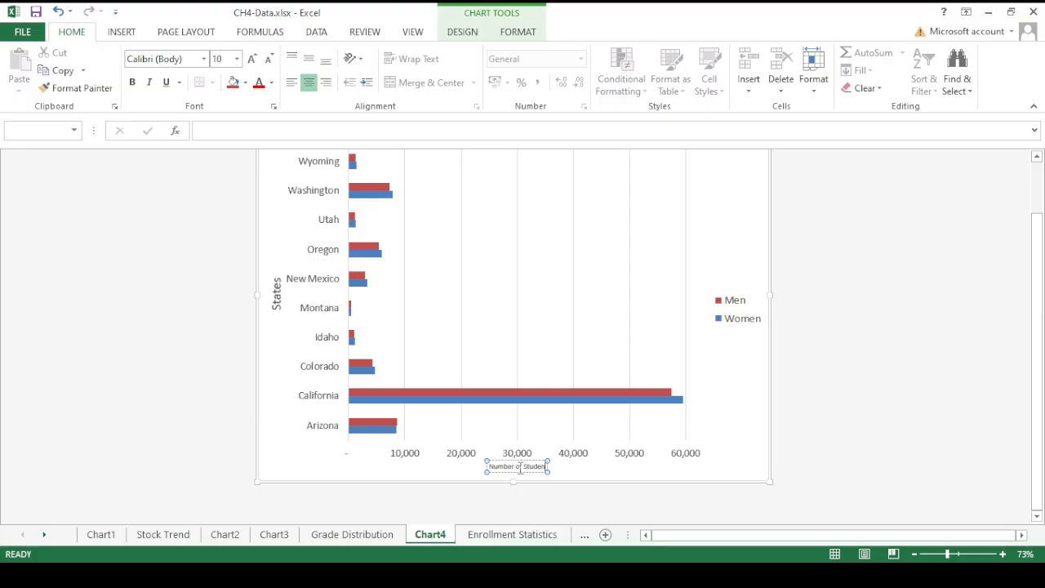
{"action": "type", "text": "ts"}
{"action": "left_click", "coordinate": [693, 499]}
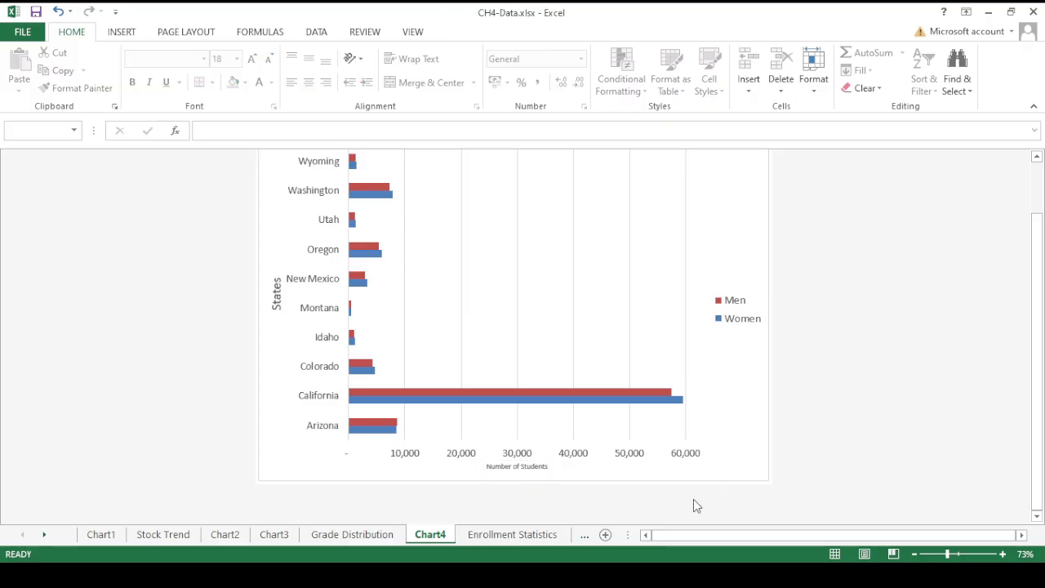
{"action": "left_click", "coordinate": [511, 468]}
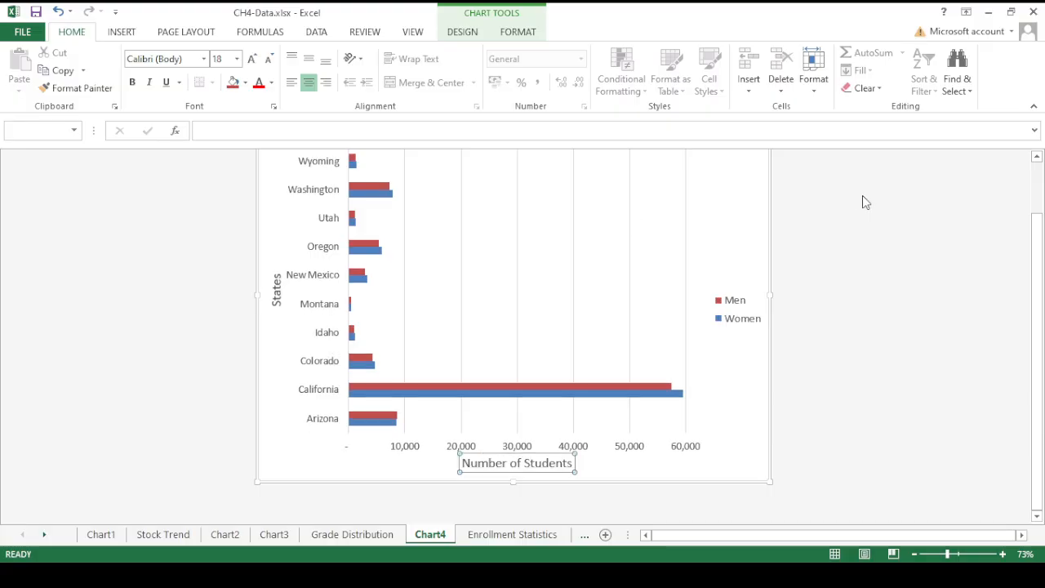
{"action": "left_click", "coordinate": [924, 304]}
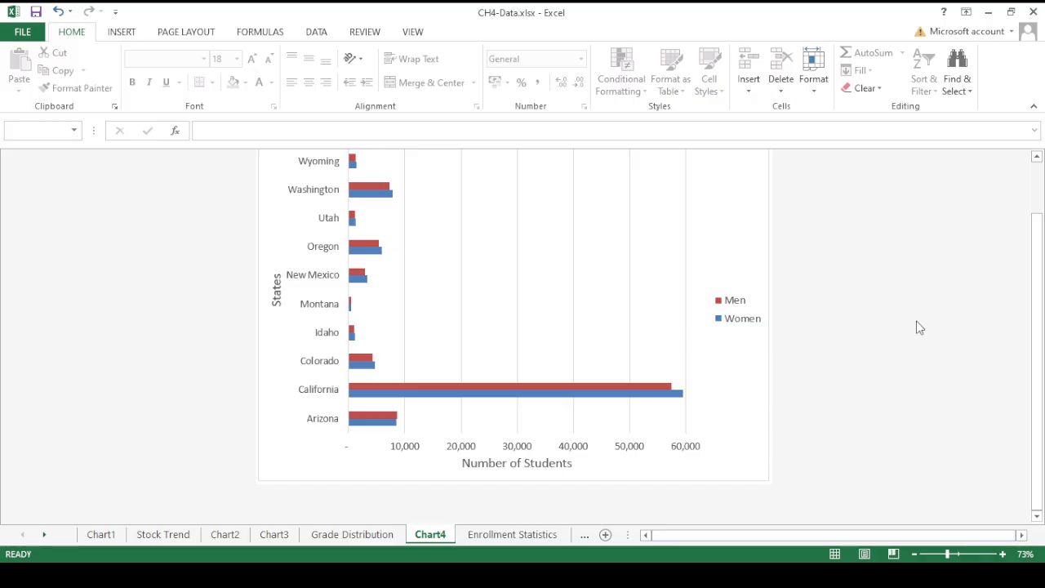
{"action": "left_click_drag", "start_coordinate": [1038, 295], "coordinate": [1043, 231]}
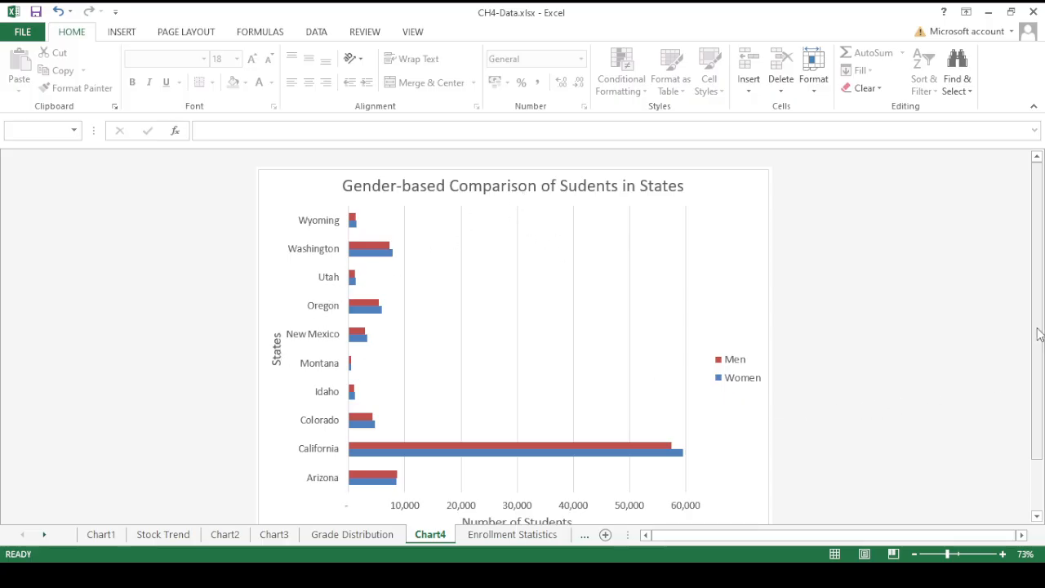
{"action": "scroll", "coordinate": [1038, 365], "scroll_direction": "down", "scroll_amount": 1}
{"action": "scroll", "coordinate": [1038, 365], "scroll_direction": "down", "scroll_amount": 3}
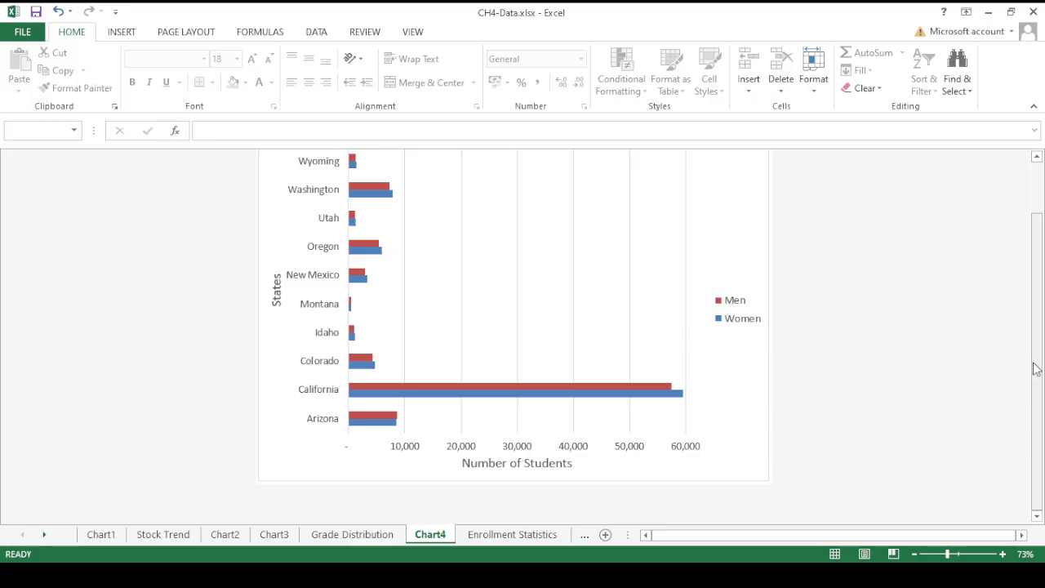
{"action": "left_click_drag", "start_coordinate": [1035, 368], "coordinate": [1039, 323]}
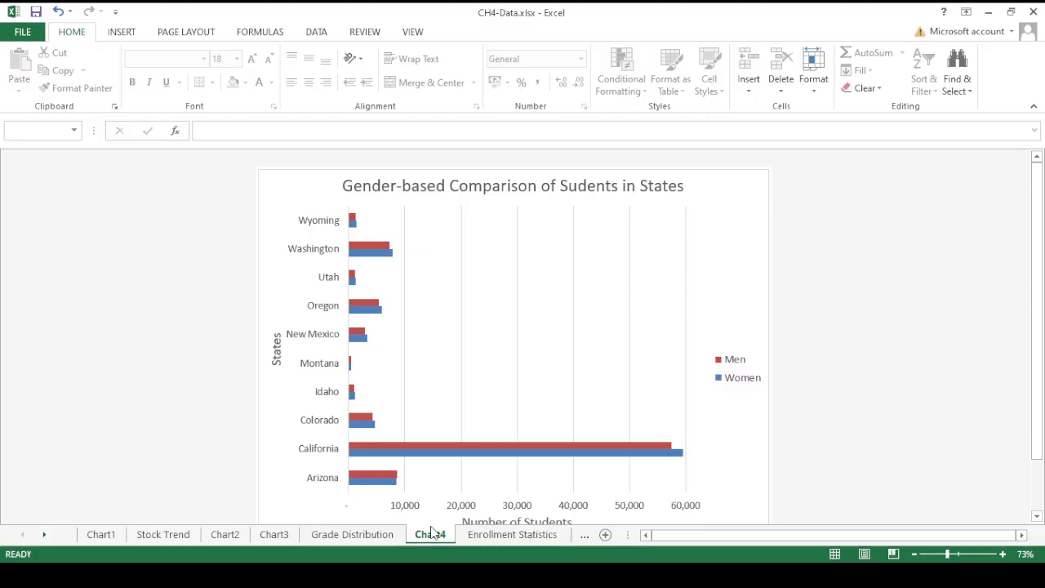
Step: Return to the Enrollment Statistics sheet and clear the existing selection of the State, Women and Men columns
{"action": "left_click", "coordinate": [522, 539]}
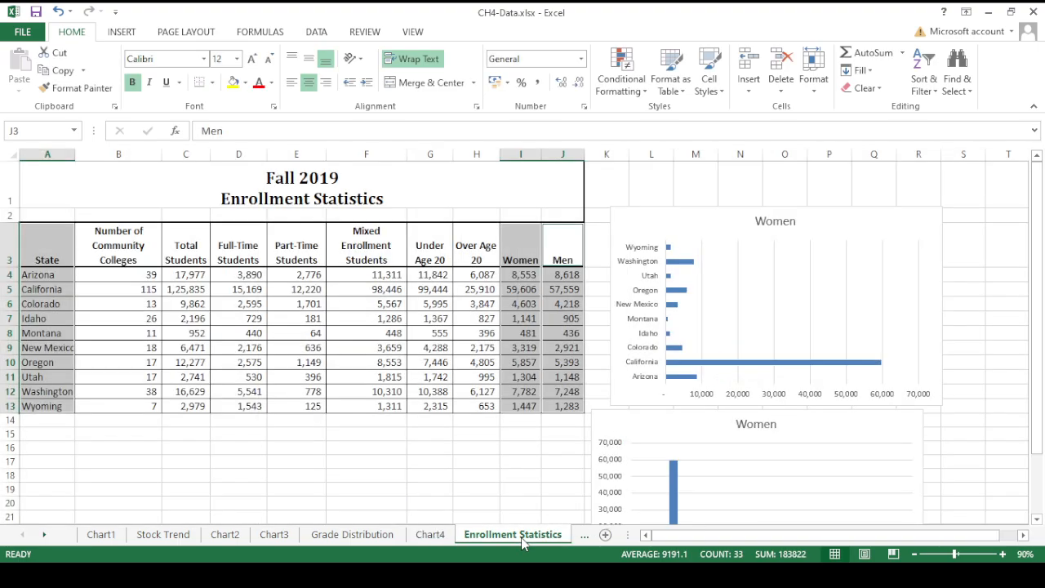
{"action": "left_click", "coordinate": [502, 472]}
{"action": "left_click_drag", "start_coordinate": [46, 245], "coordinate": [47, 403]}
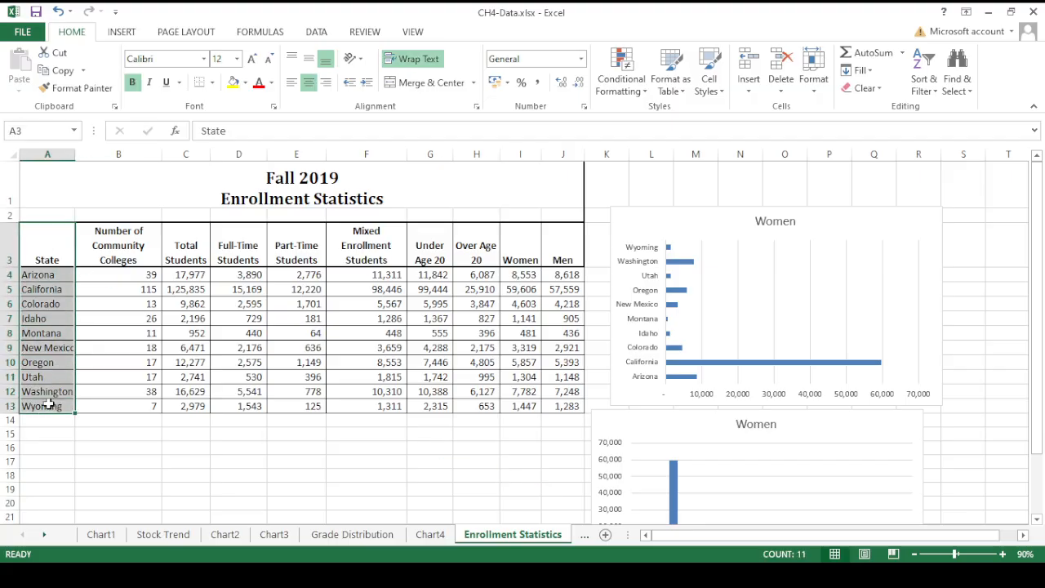
{"action": "left_click", "coordinate": [526, 252], "text": "ctrl"}
{"action": "left_click_drag", "start_coordinate": [526, 252], "coordinate": [561, 408]}
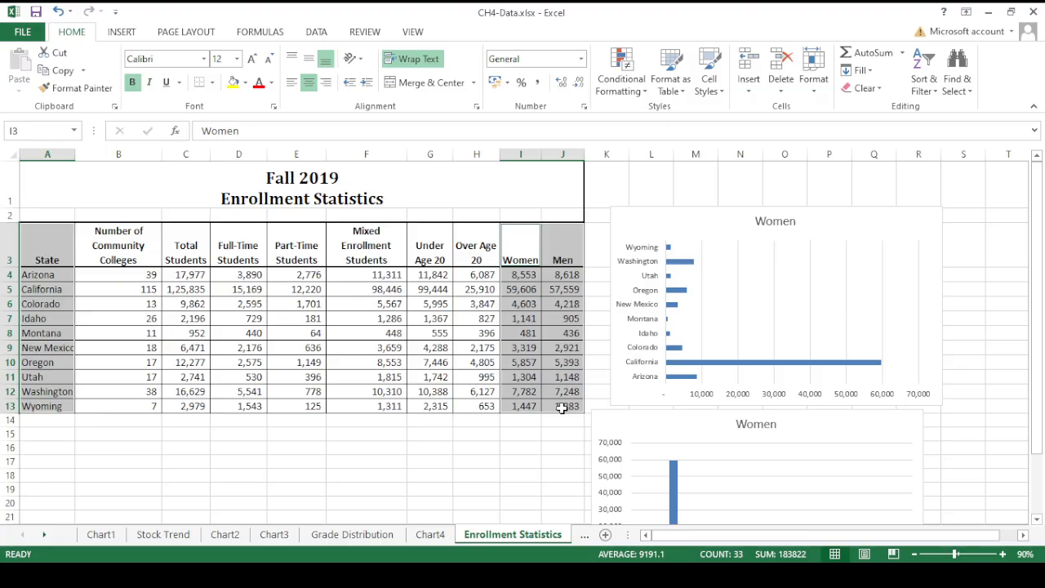
{"action": "left_click", "coordinate": [473, 452]}
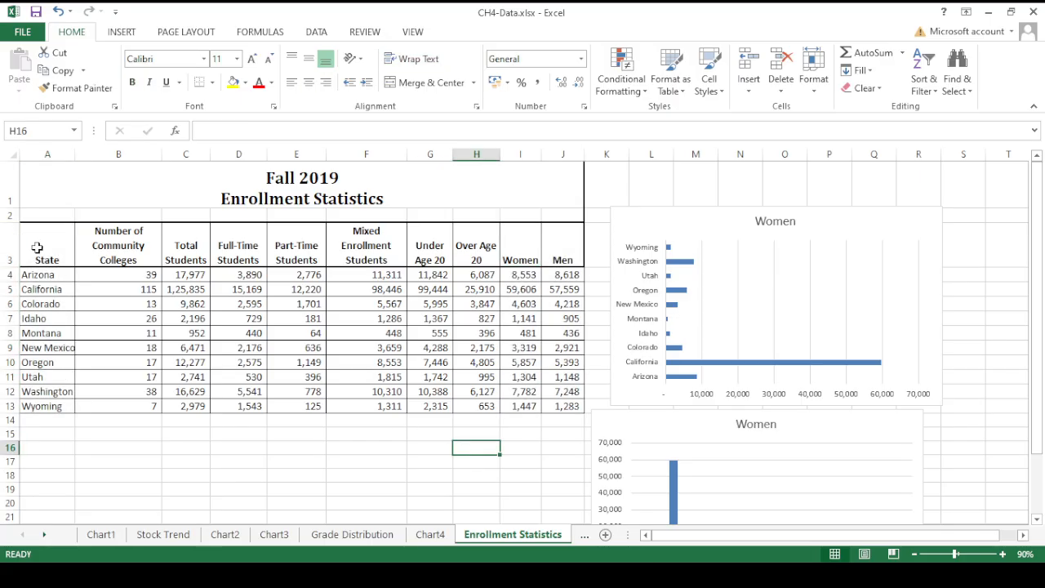
Step: Insert a 2-D stacked bar chart of full-time and part-time students by state from A3:A13 and D3:E13, and move it to its own chart sheet
{"action": "left_click_drag", "start_coordinate": [37, 248], "coordinate": [52, 406]}
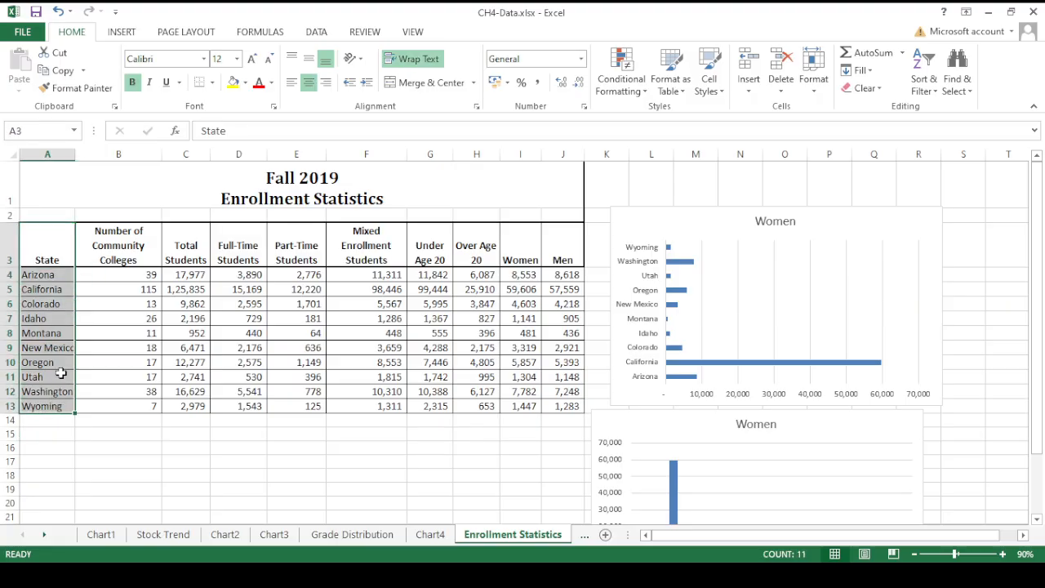
{"action": "left_click_drag", "start_coordinate": [222, 258], "coordinate": [293, 406]}
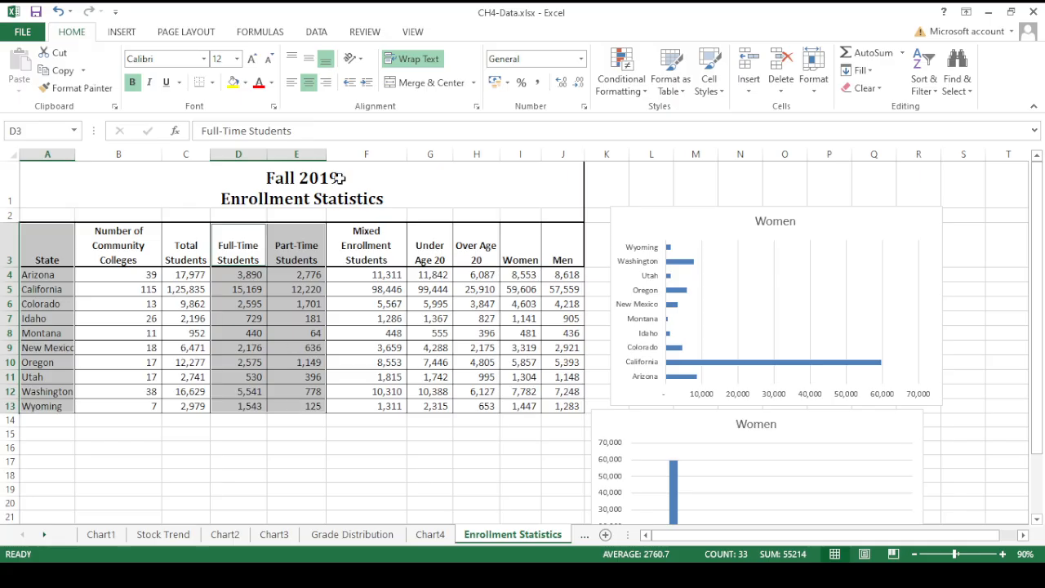
{"action": "left_click", "coordinate": [119, 34]}
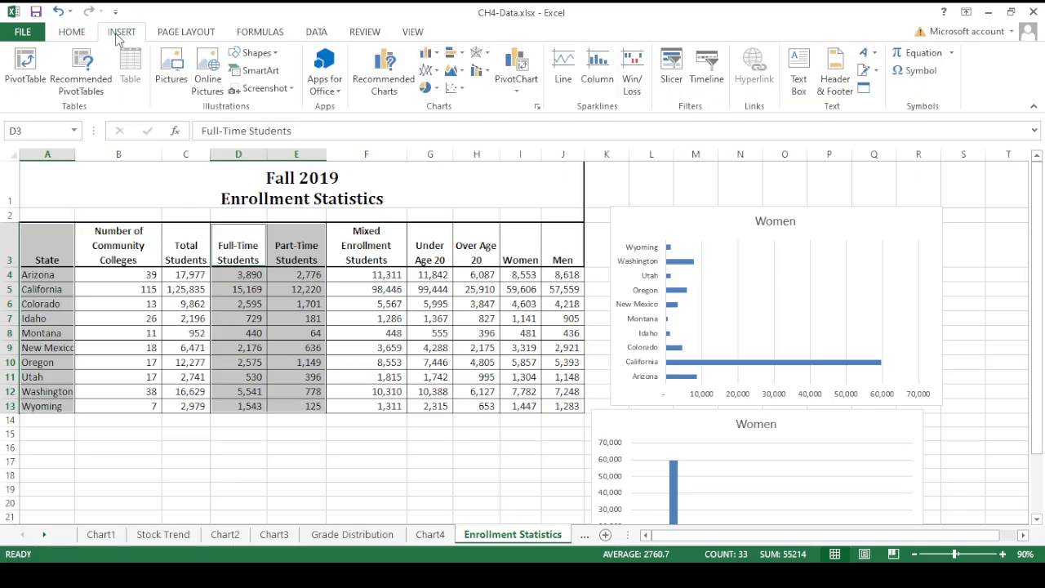
{"action": "left_click", "coordinate": [462, 52]}
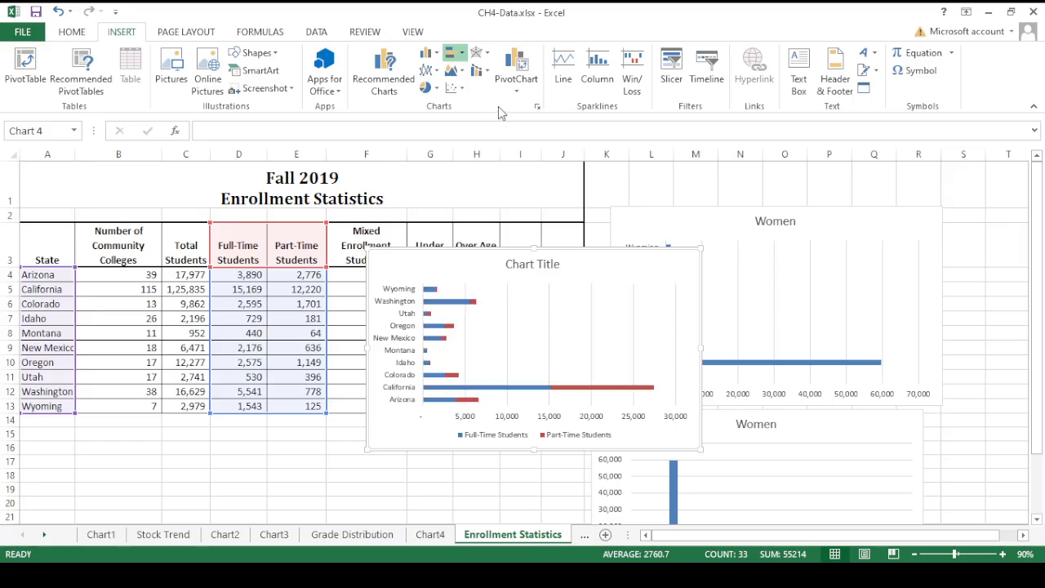
{"action": "left_click", "coordinate": [498, 106]}
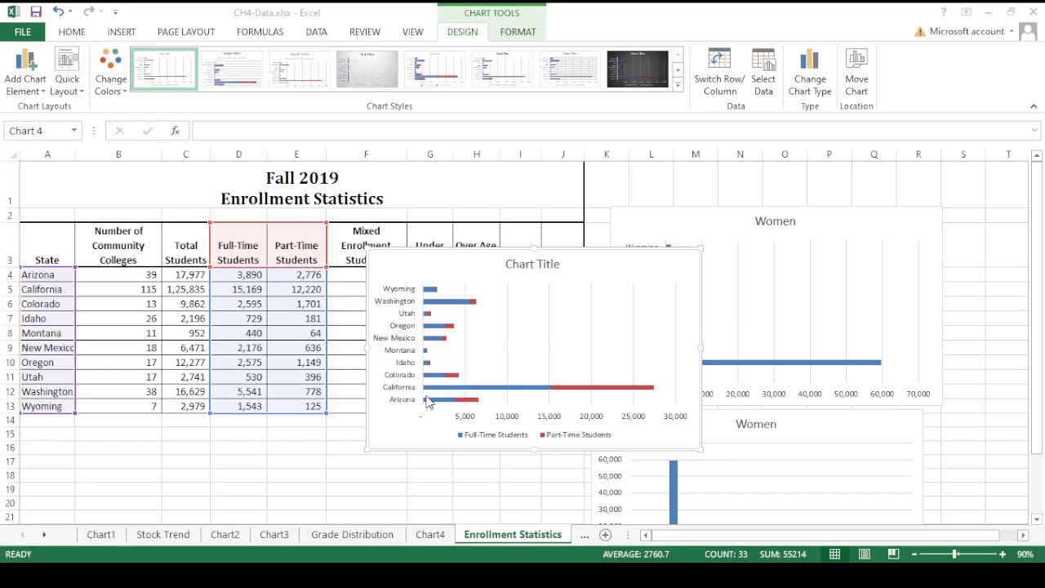
{"action": "left_click", "coordinate": [594, 463]}
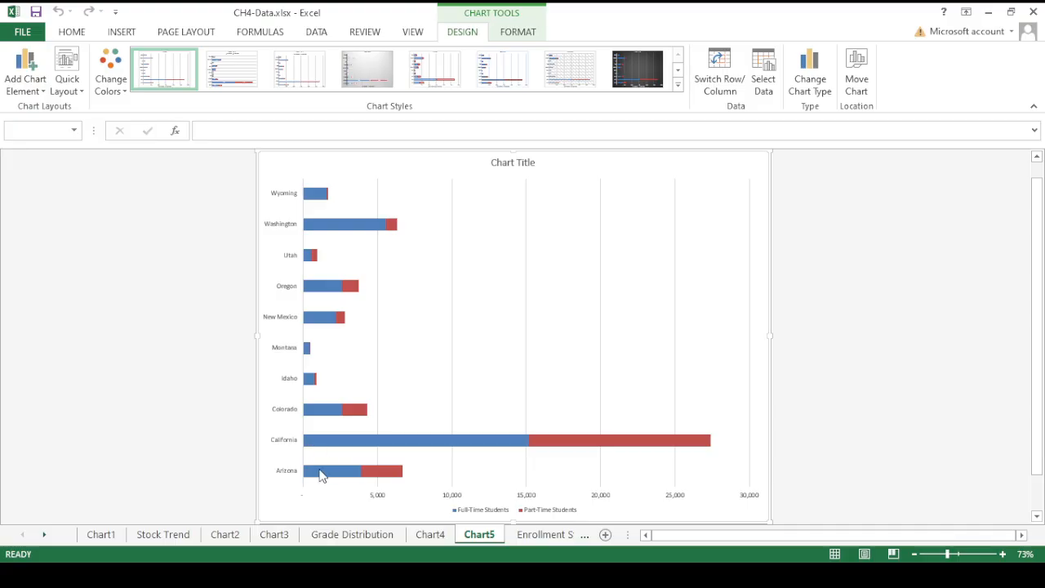
Step: Compare the clustered bar chart on Chart4 with the stacked one on Chart5, inspecting the latter's title, legend and Full-Time Students series
{"action": "left_click", "coordinate": [423, 537]}
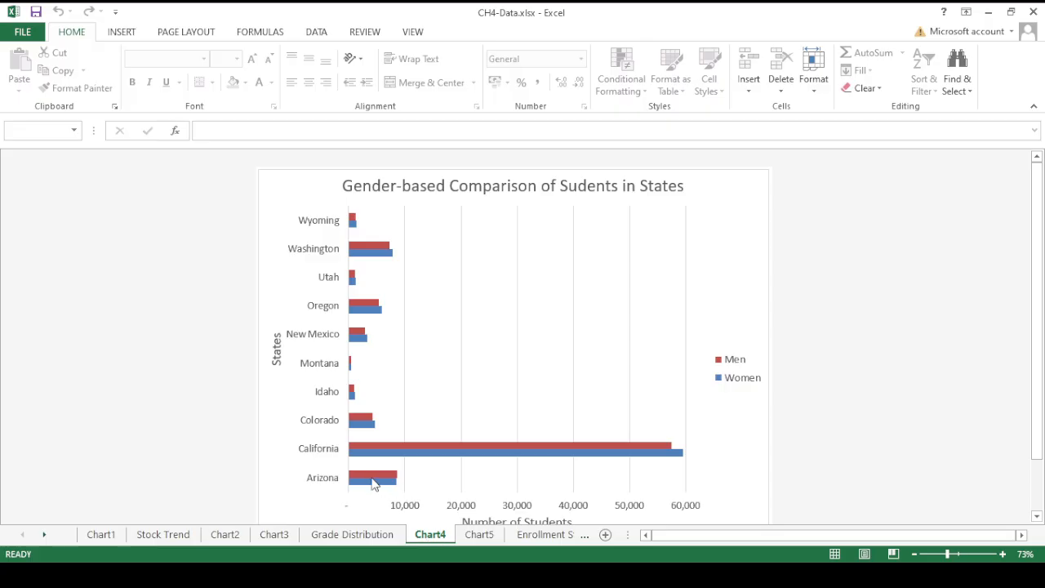
{"action": "left_click", "coordinate": [480, 534]}
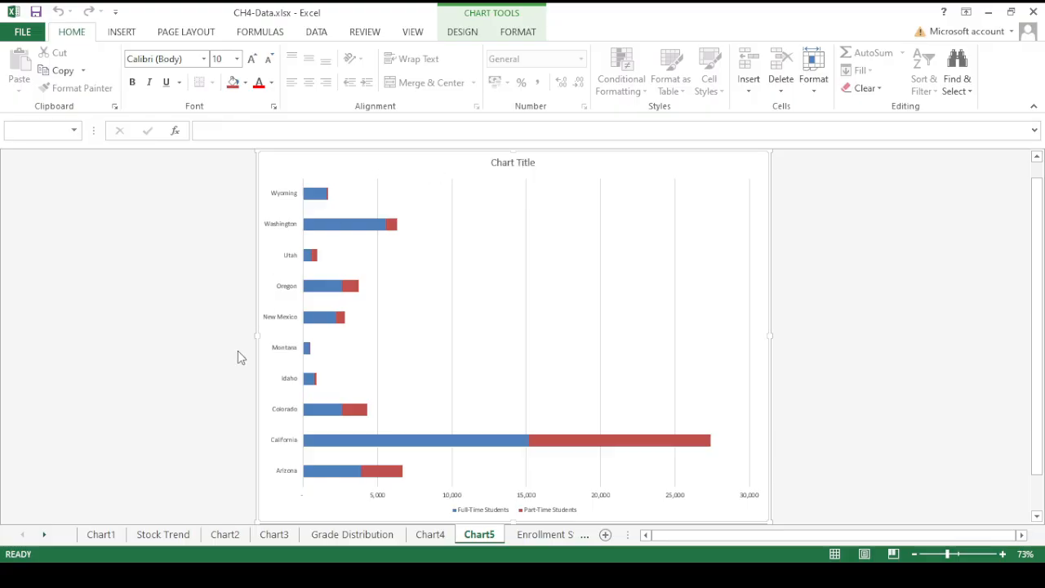
{"action": "left_click", "coordinate": [506, 164]}
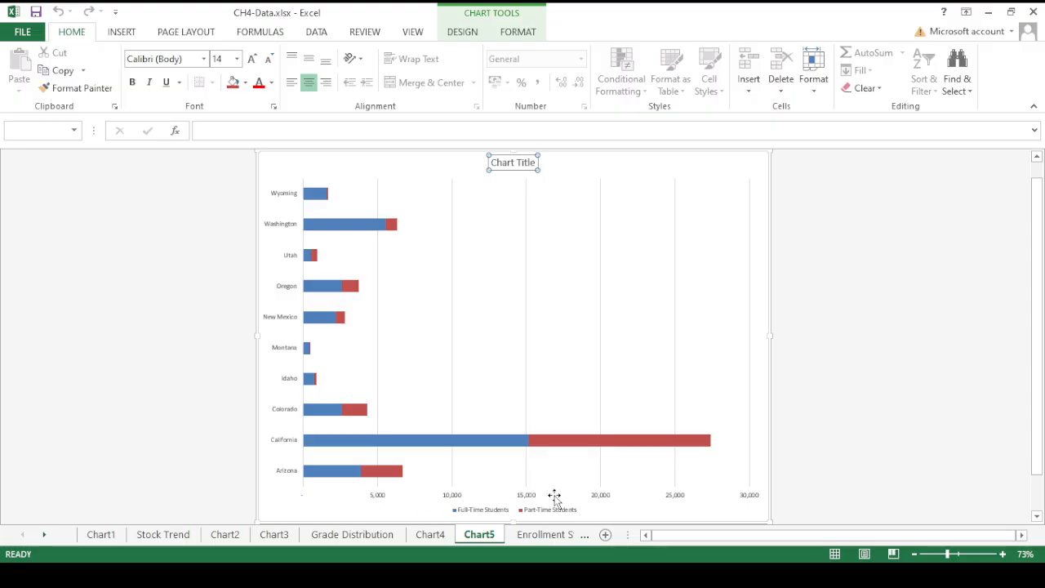
{"action": "left_click", "coordinate": [480, 511]}
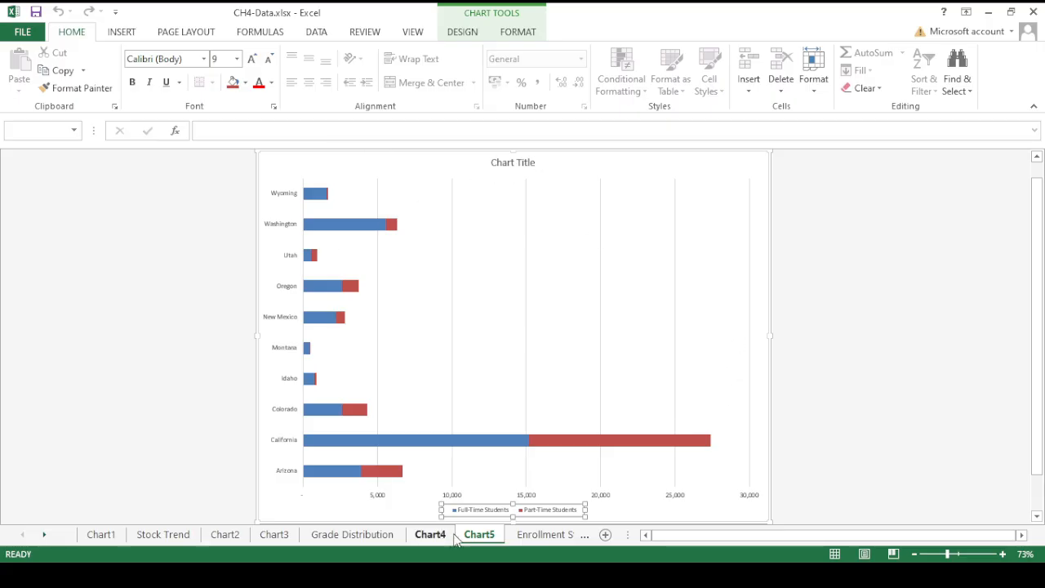
{"action": "left_click", "coordinate": [441, 447]}
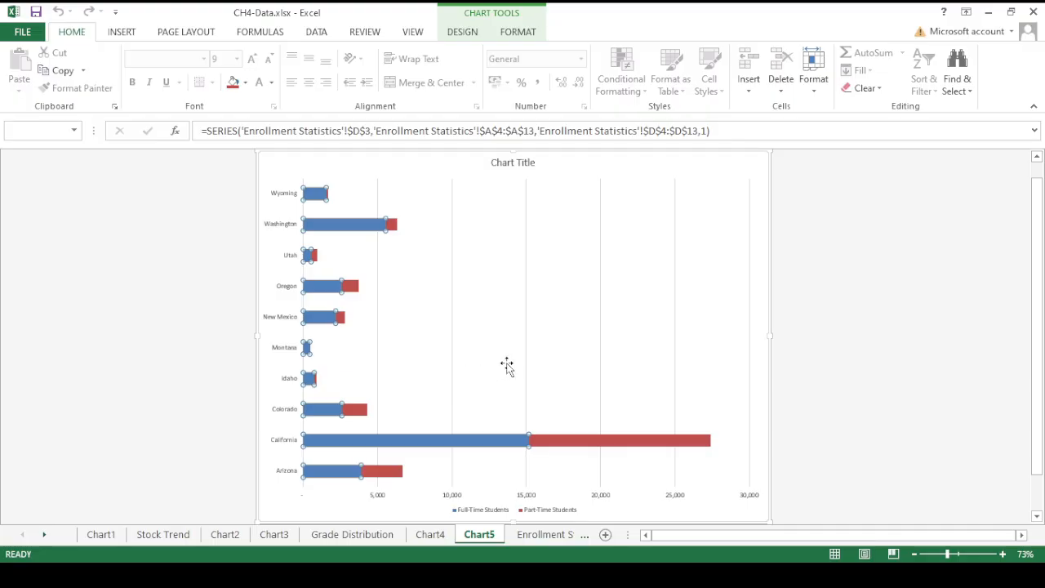
{"action": "left_click", "coordinate": [811, 361]}
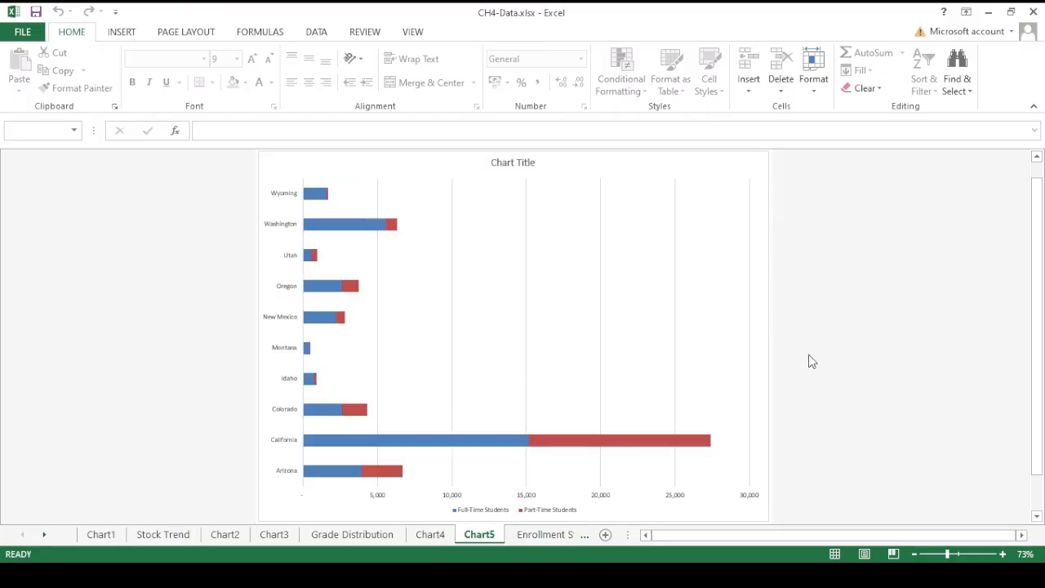